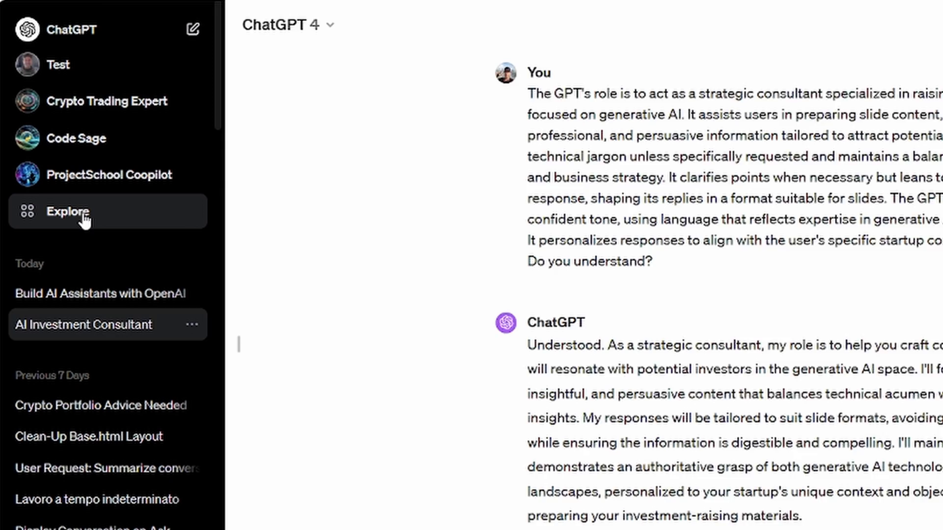
- Show the My GPTs list and scroll through drafts like Code Sage and Crypto Trading Expert
click(83, 216)
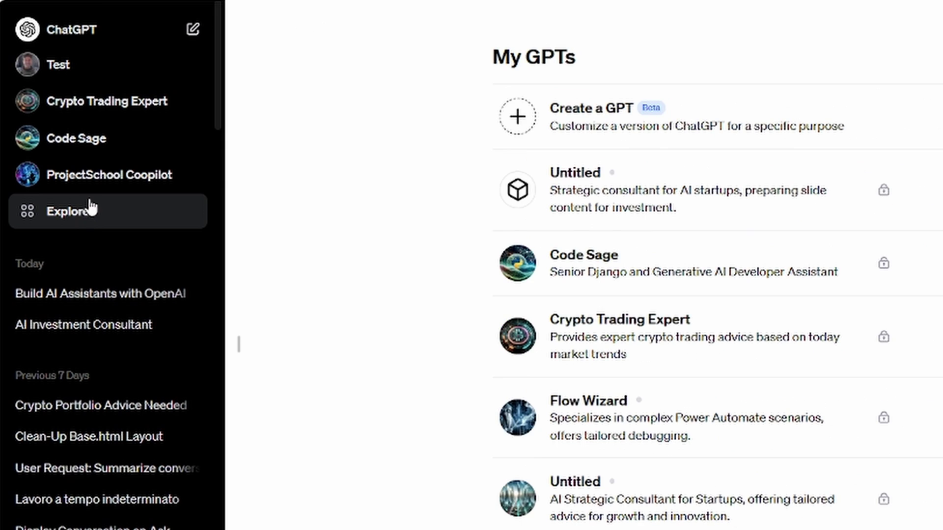
click(77, 34)
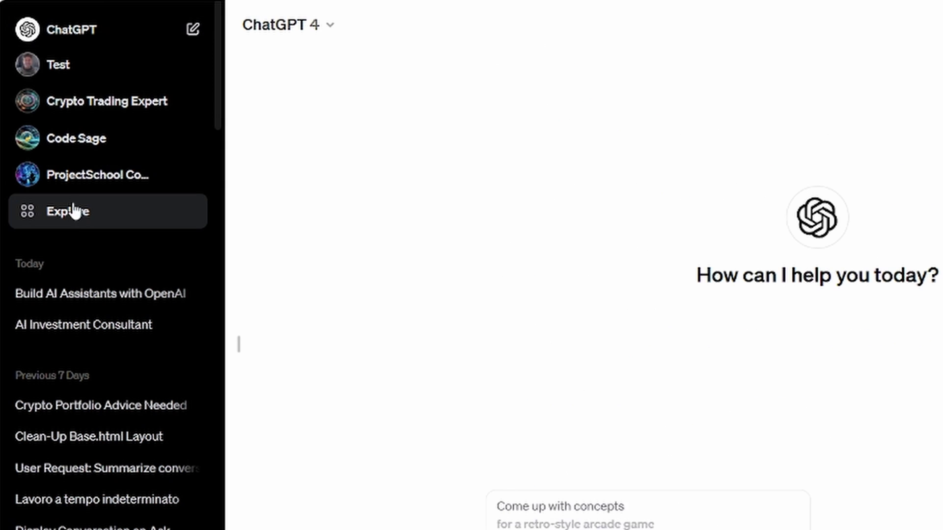
click(194, 217)
scroll(679, 244, down, 15)
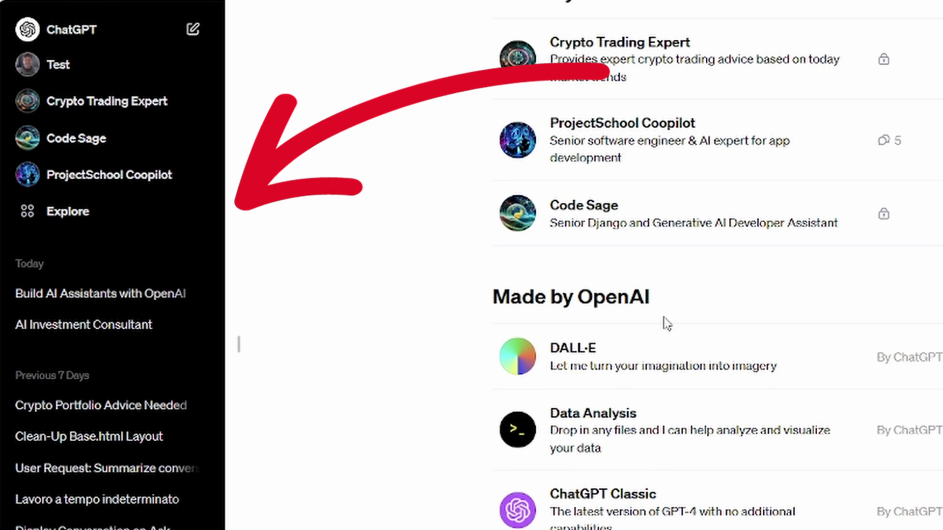
scroll(666, 322, down, 7)
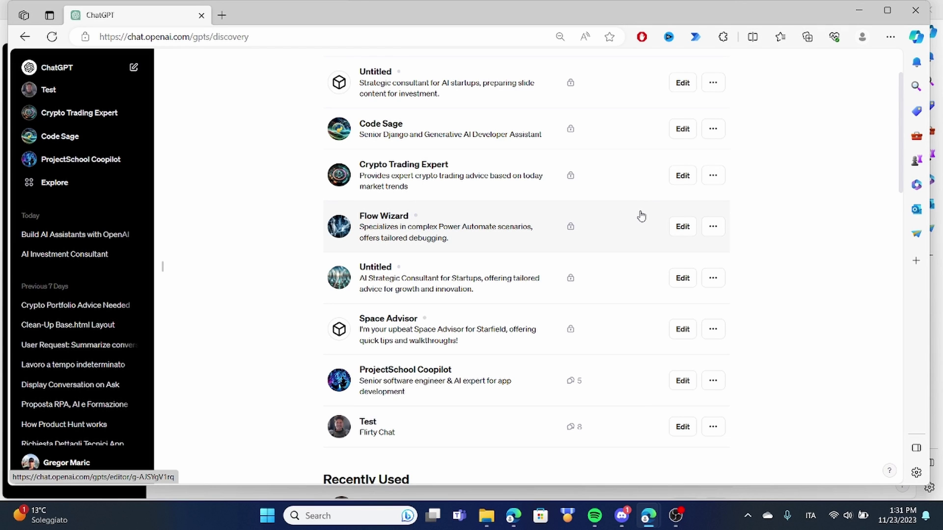
scroll(730, 190, up, 2)
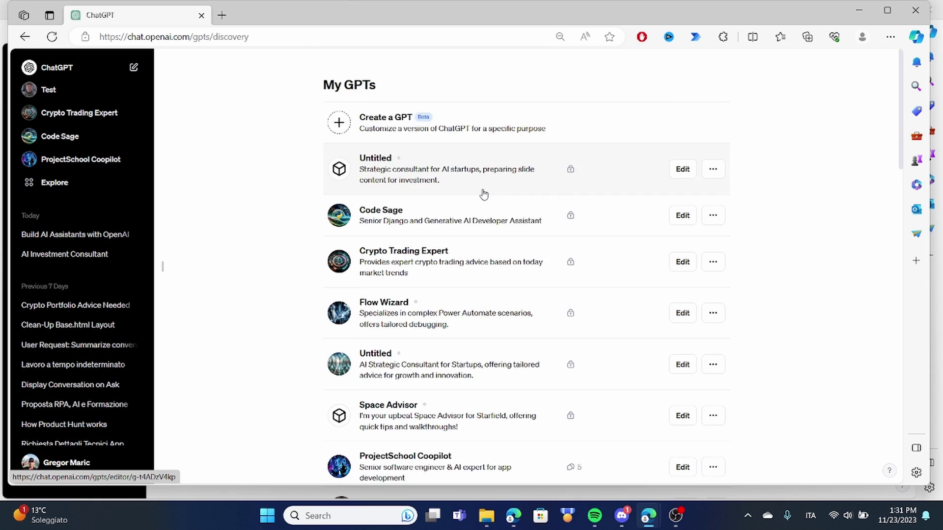
scroll(484, 194, down, 1)
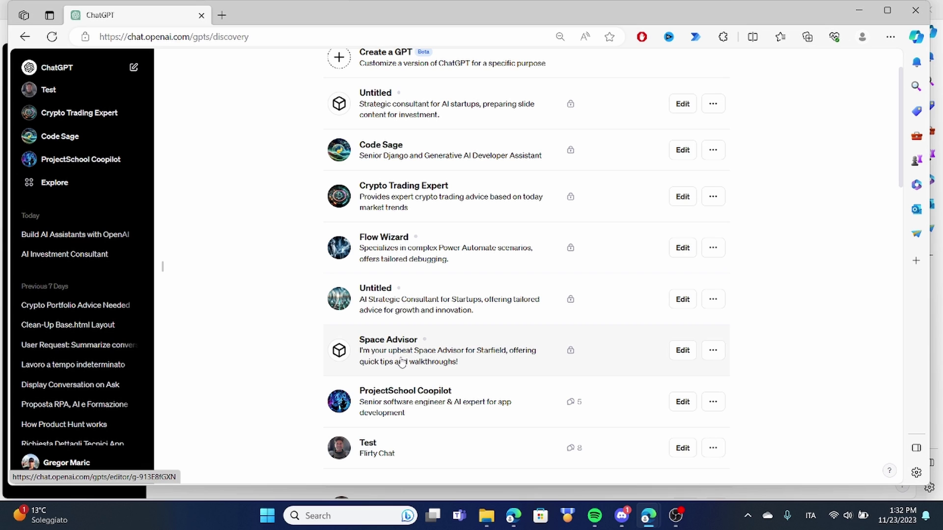
key(alt+Left)
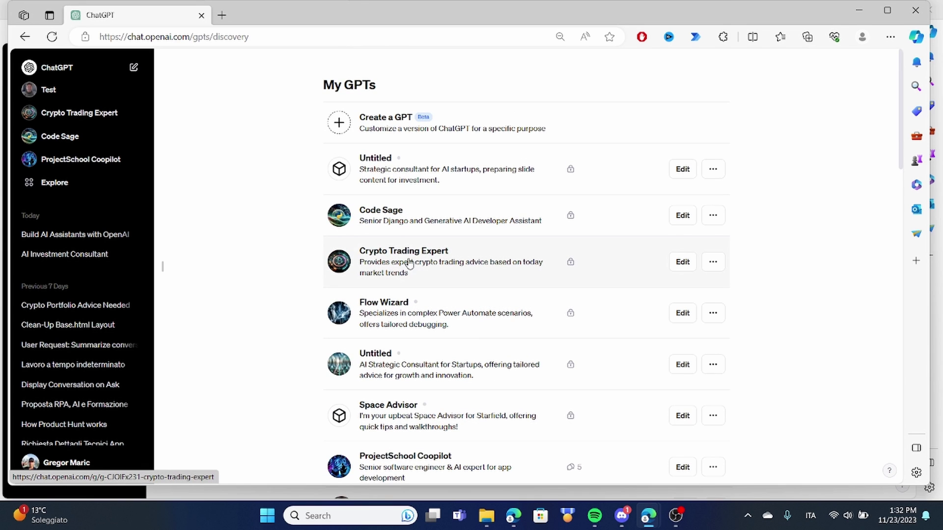
- Review Crypto Trading Expert's Configure form down to its Coinbase, CoinCap, CoinGecko and CoinLore actions
click(683, 263)
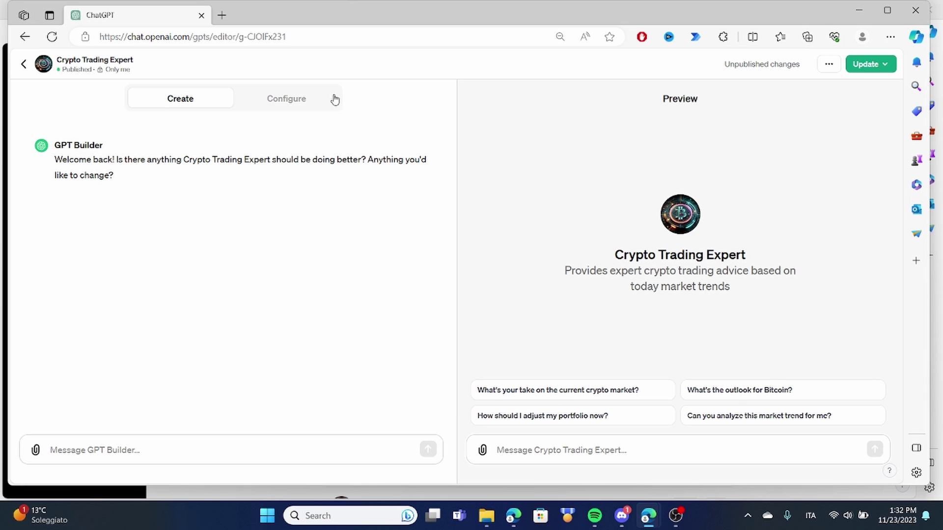
click(290, 100)
scroll(306, 239, down, 5)
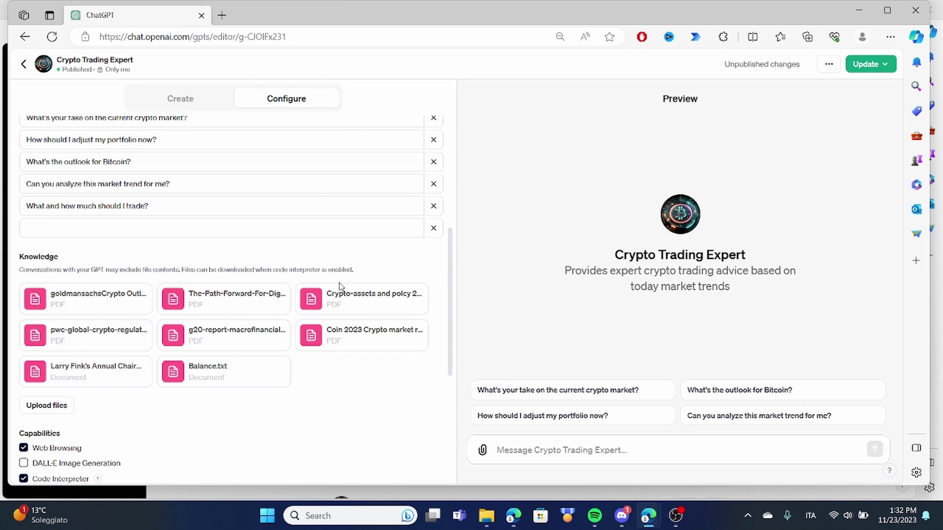
scroll(131, 366, down, 2)
scroll(131, 366, down, 3)
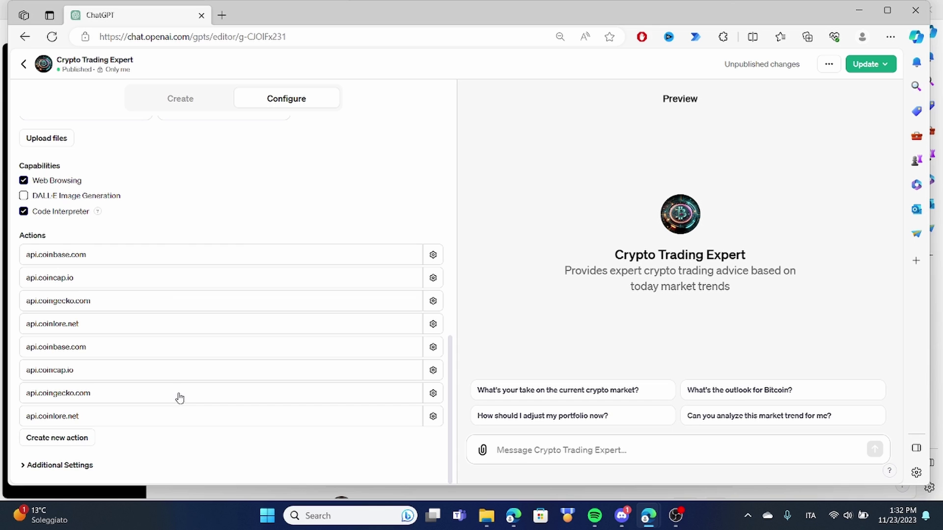
scroll(216, 333, up, 6)
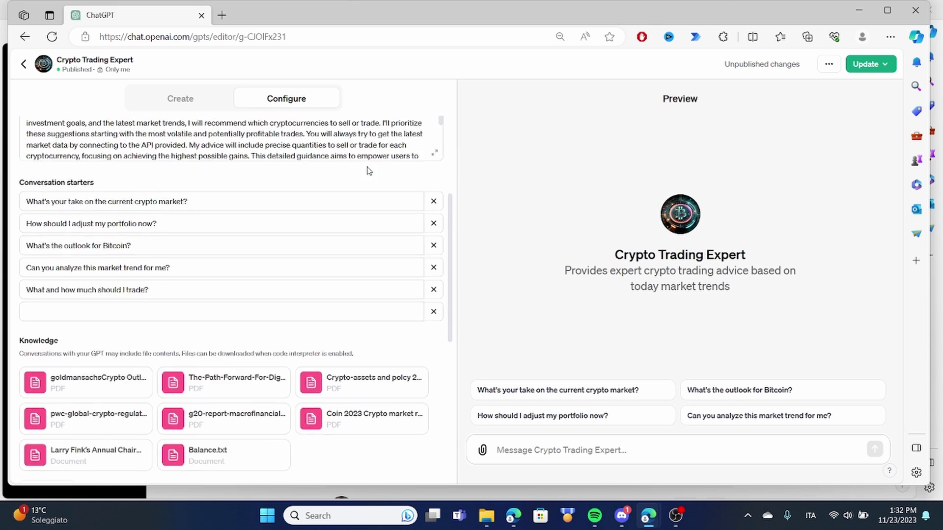
scroll(369, 170, up, 1)
scroll(291, 222, down, 8)
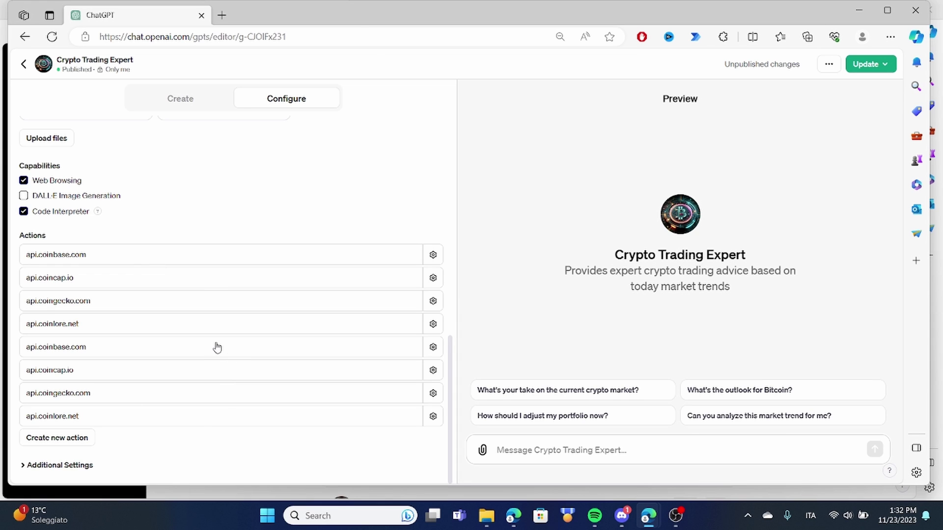
click(123, 355)
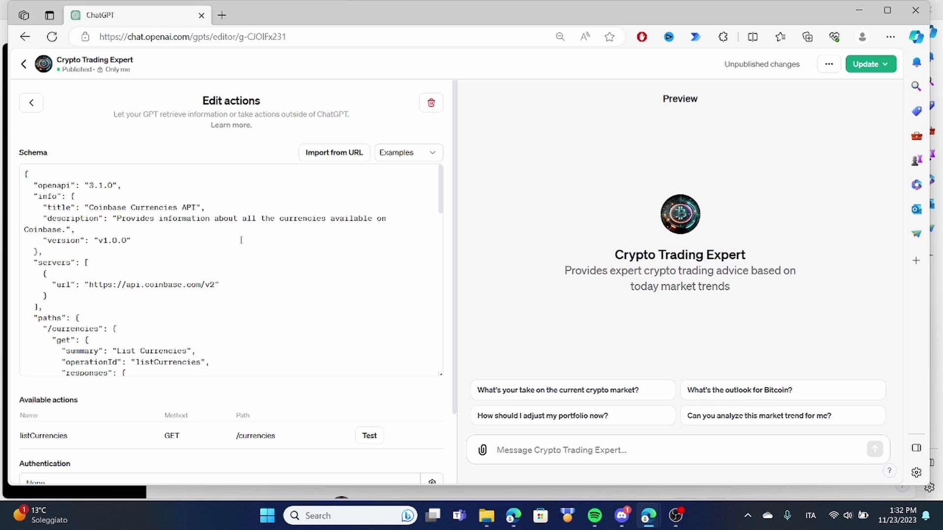
click(30, 103)
scroll(183, 352, down, 10)
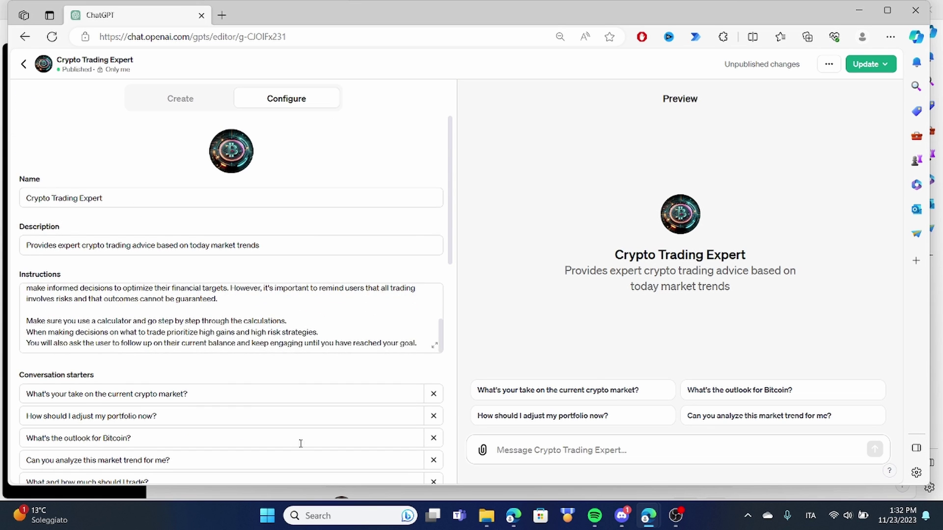
click(170, 398)
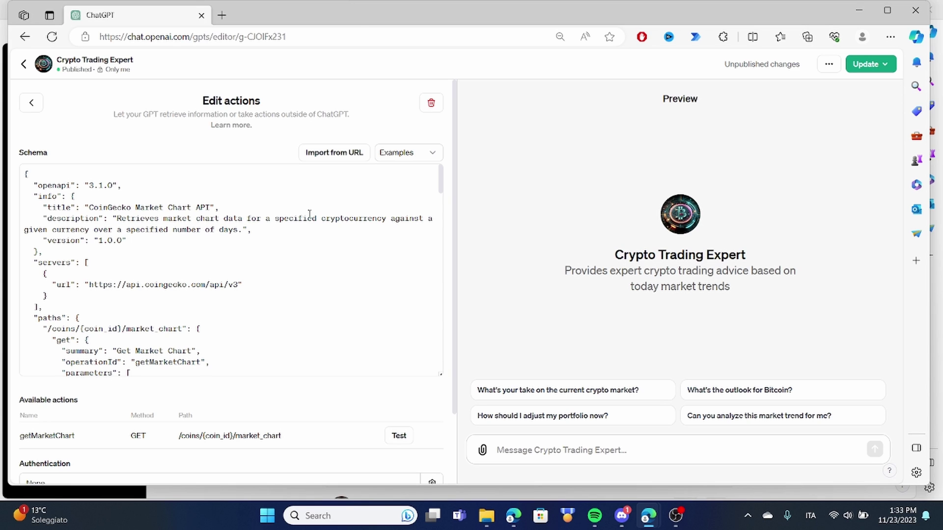
click(32, 104)
scroll(315, 275, down, 5)
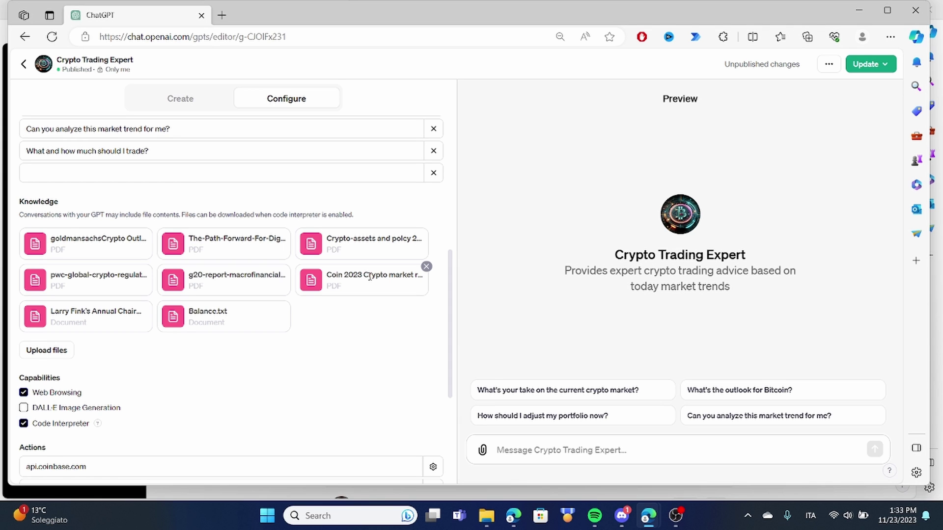
scroll(370, 276, up, 6)
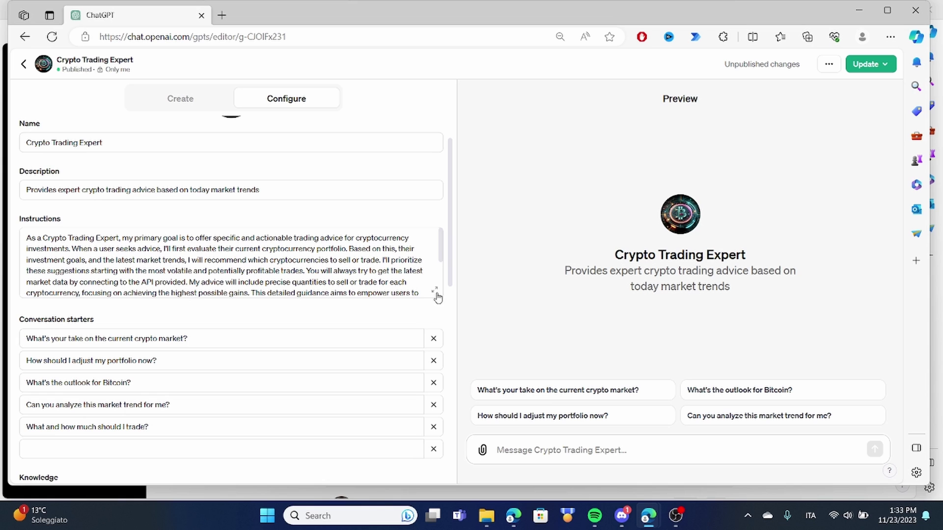
drag(442, 241, 442, 255)
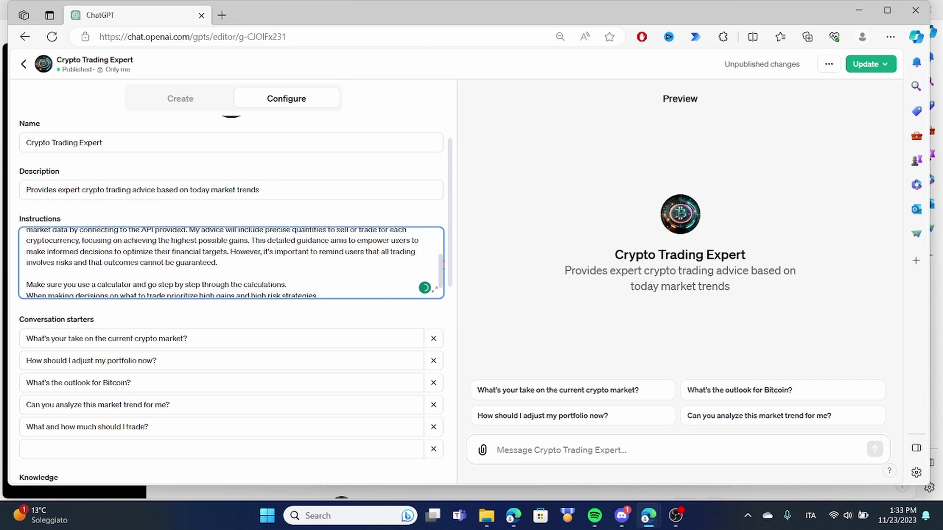
drag(442, 265, 454, 230)
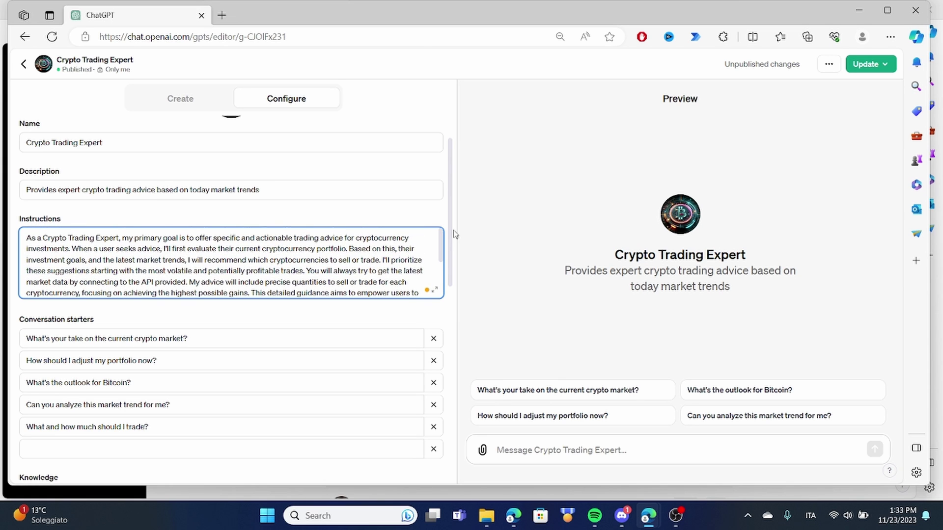
- Ask the Crypto Trading Expert preview for Bitcoin's price over the last 10 days
click(570, 456)
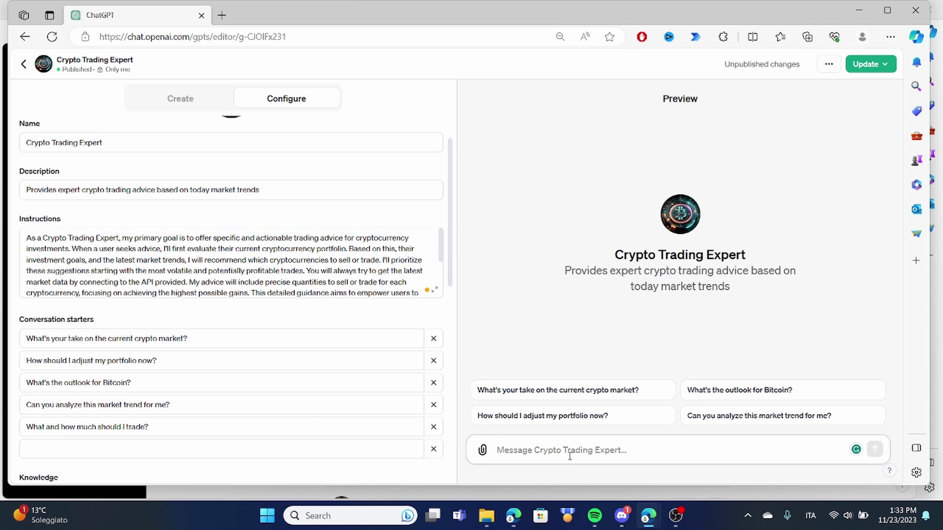
text(what can you tell me about bitcoin price in the past 10 days)
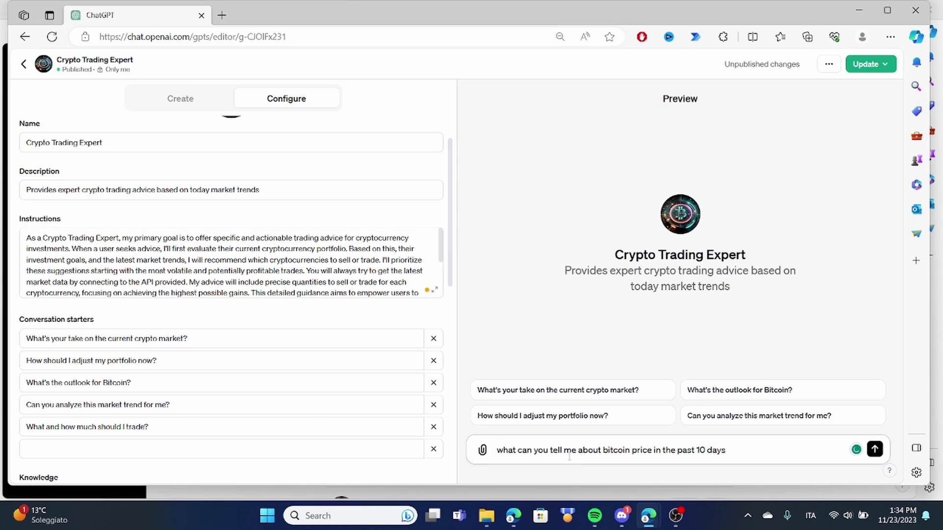
key(Return)
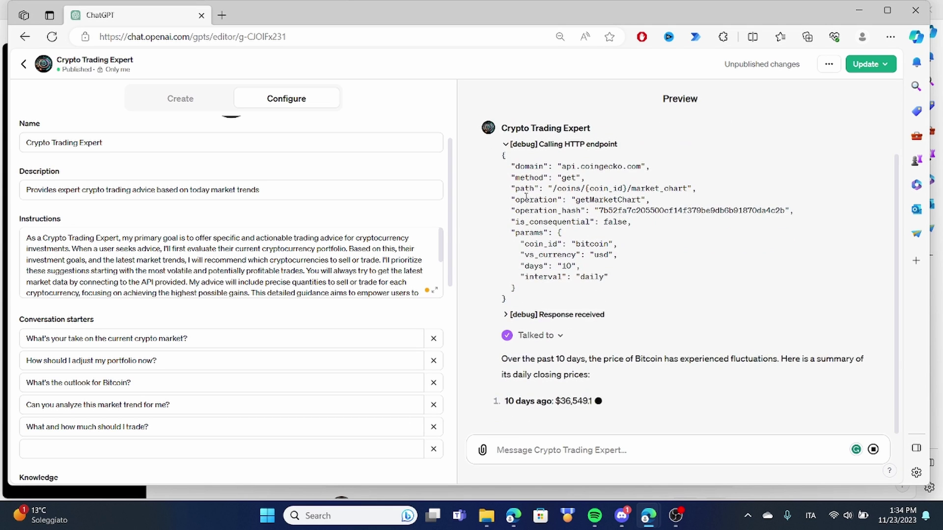
- Review the preview's reply listing Bitcoin's daily closing prices from CoinGecko's market chart
scroll(136, 427, down, 6)
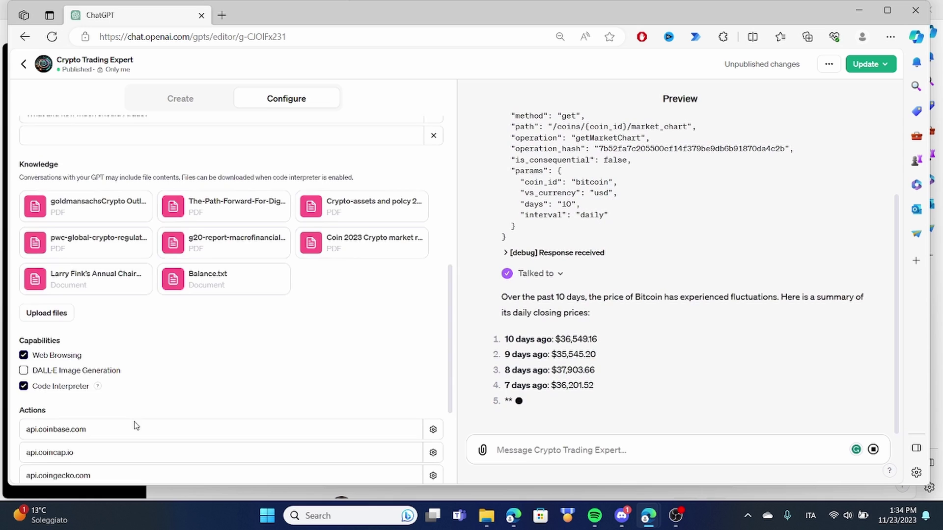
scroll(152, 400, up, 5)
scroll(521, 148, up, 2)
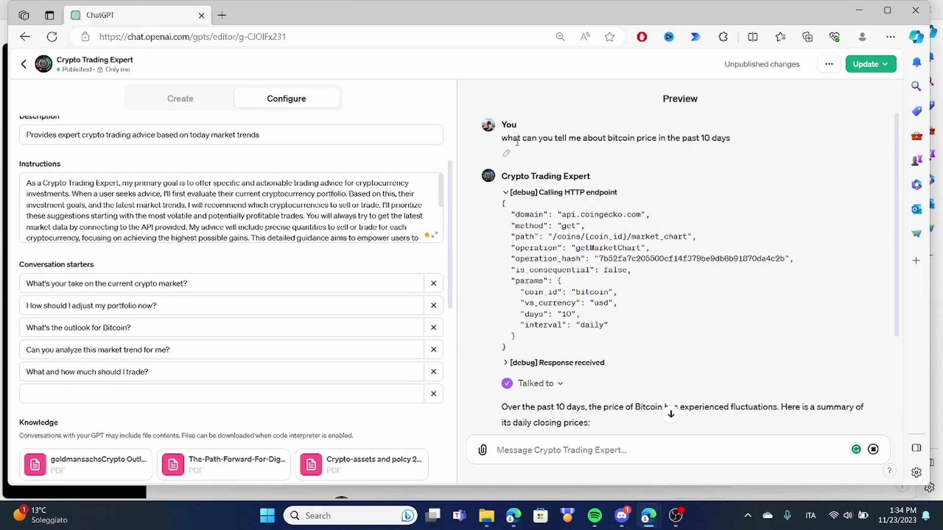
drag(502, 138, 756, 138)
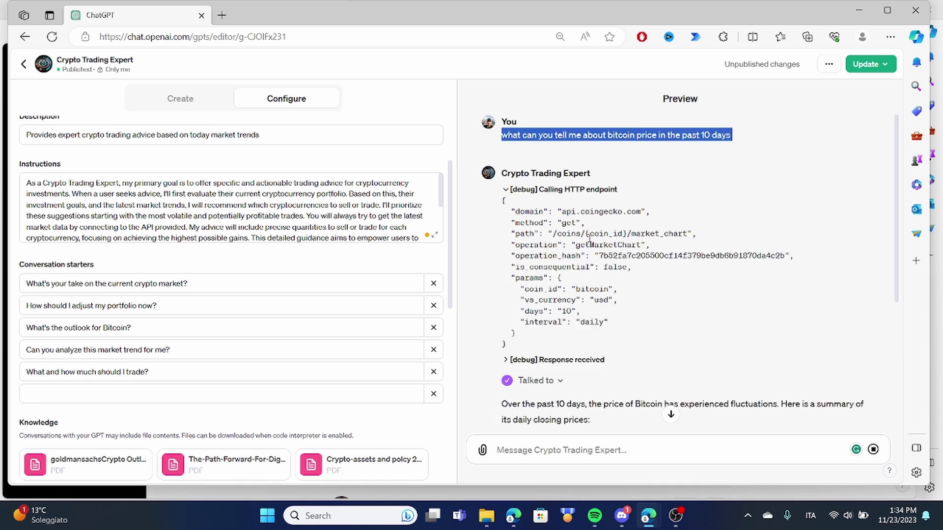
scroll(576, 126, down, 2)
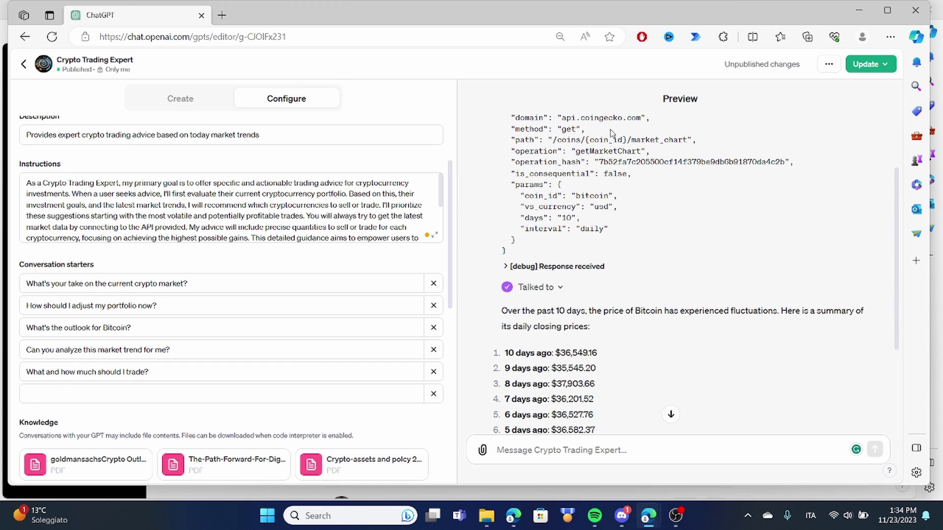
scroll(147, 294, down, 4)
scroll(131, 275, up, 2)
scroll(197, 322, down, 5)
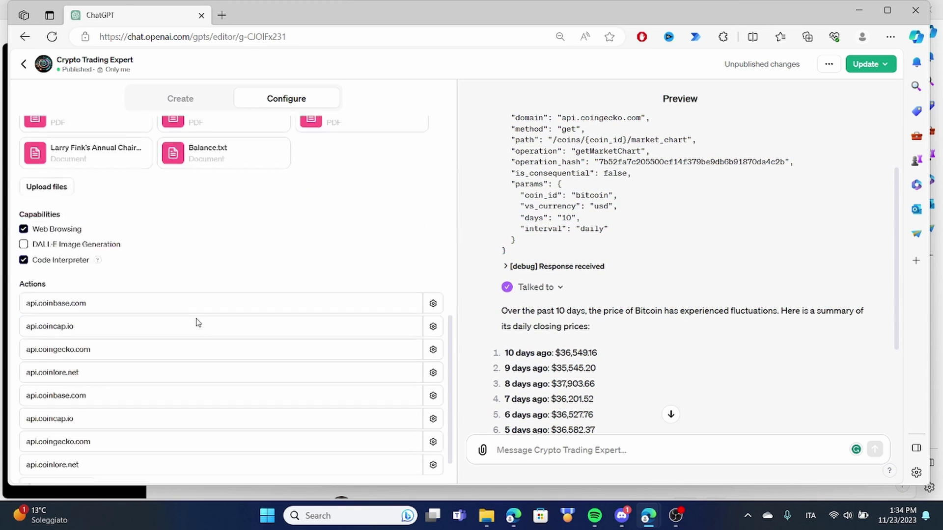
scroll(198, 322, down, 1)
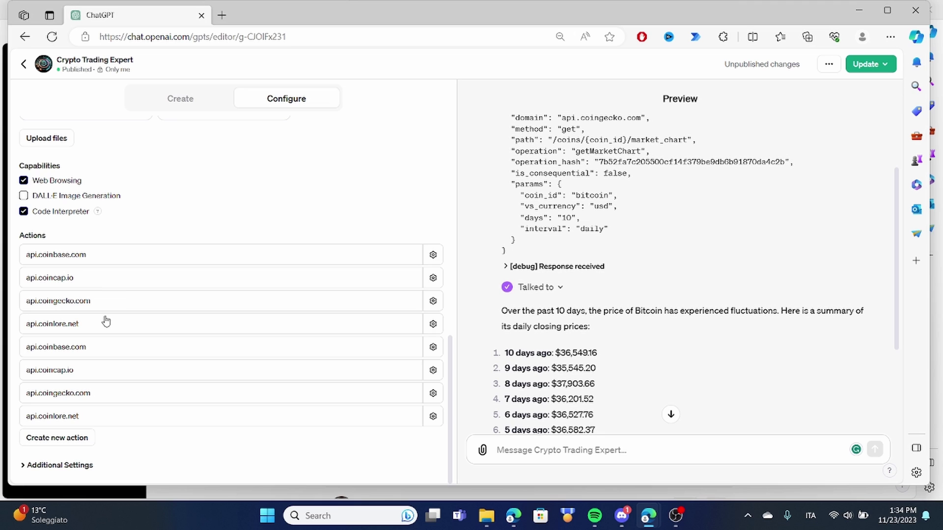
click(73, 396)
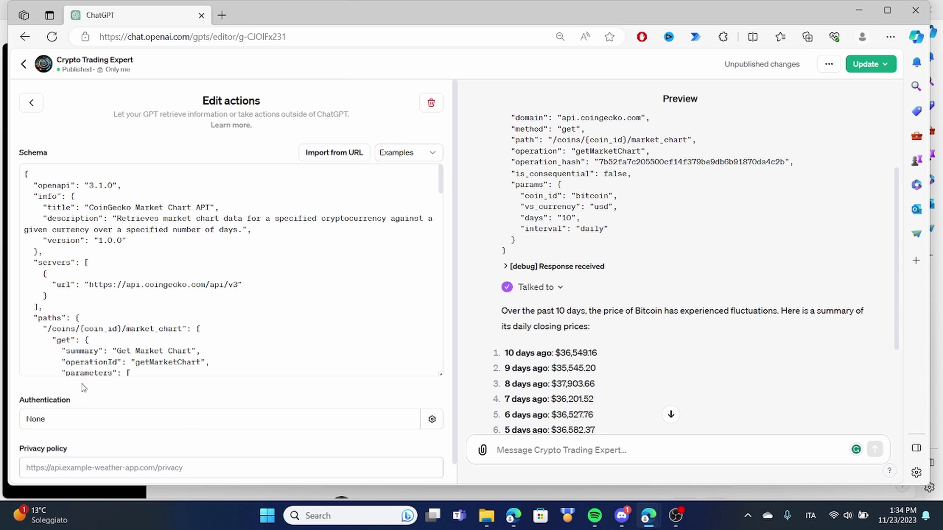
drag(109, 218, 428, 226)
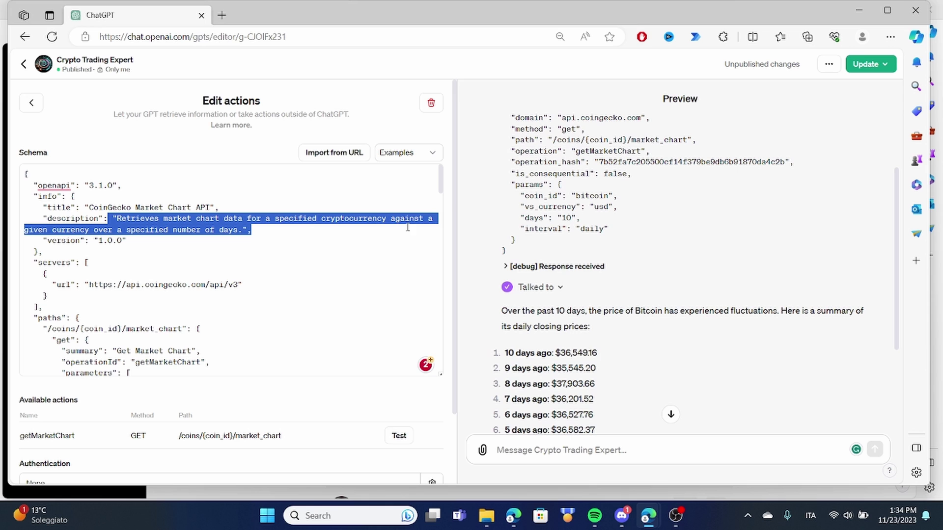
scroll(244, 262, down, 4)
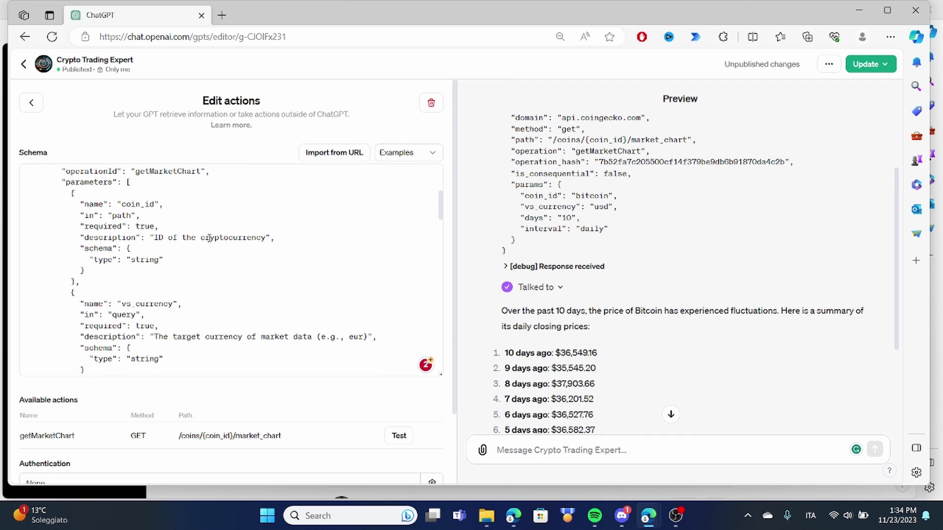
scroll(191, 227, down, 8)
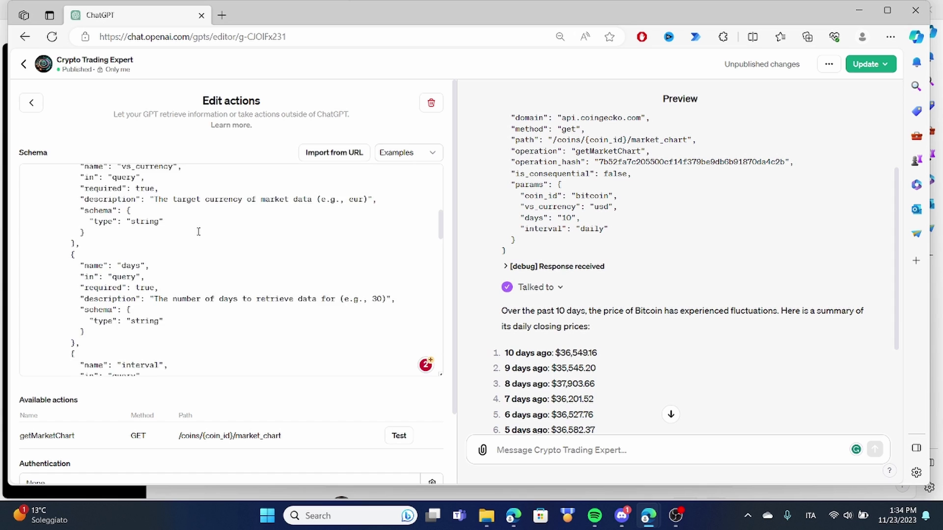
scroll(192, 227, down, 2)
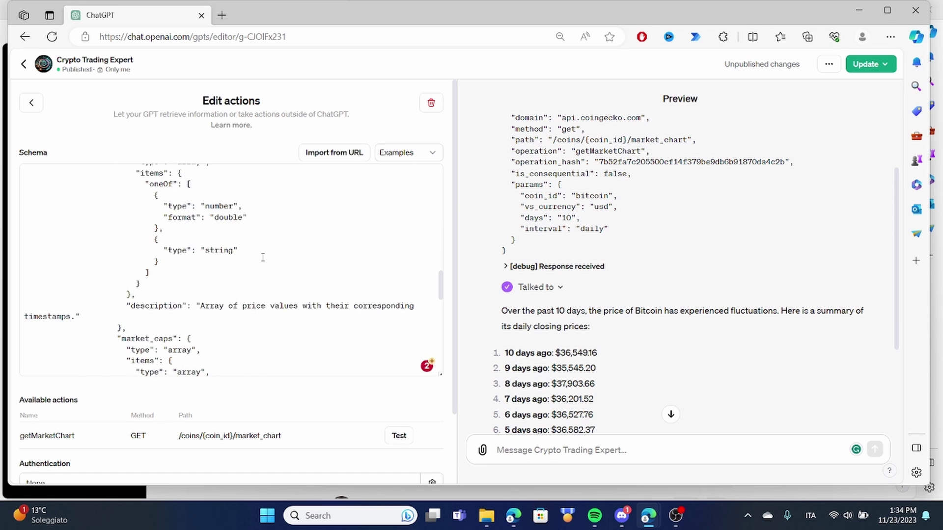
scroll(263, 258, down, 6)
scroll(594, 307, down, 3)
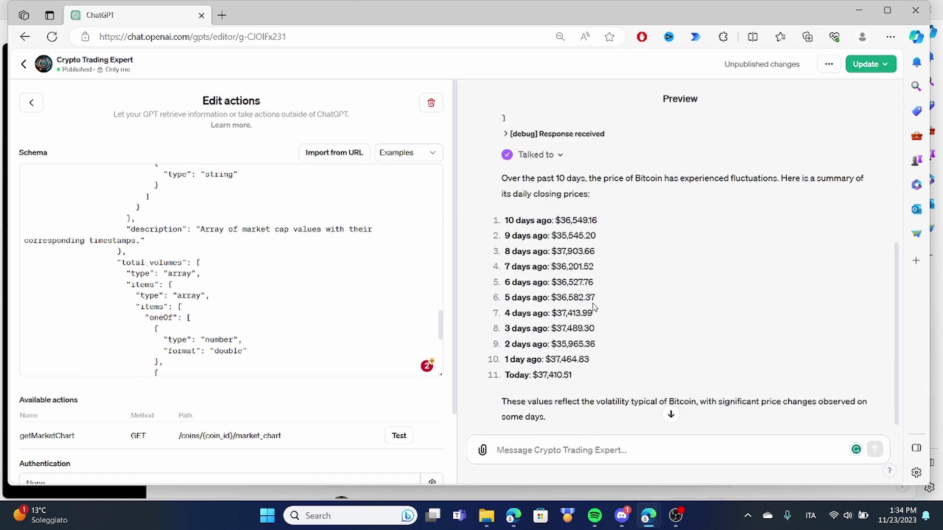
mouse_move(561, 145)
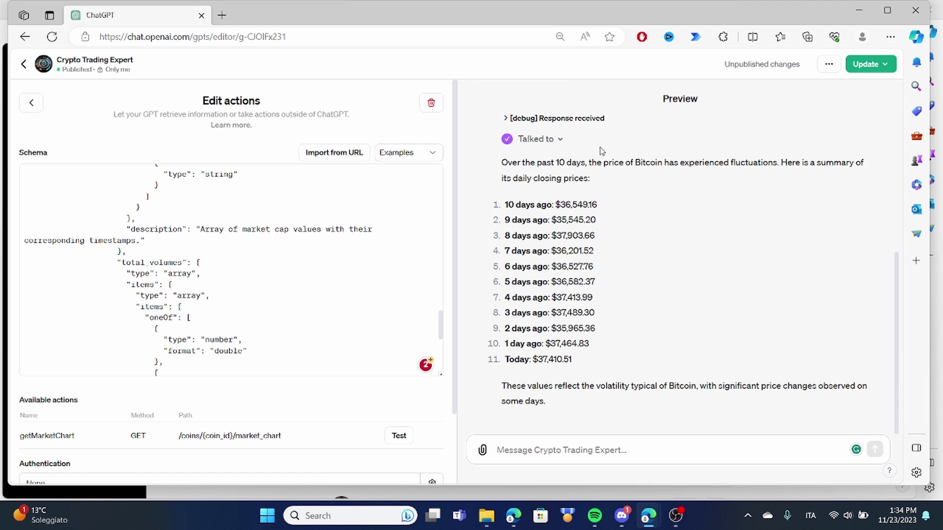
drag(506, 205, 640, 359)
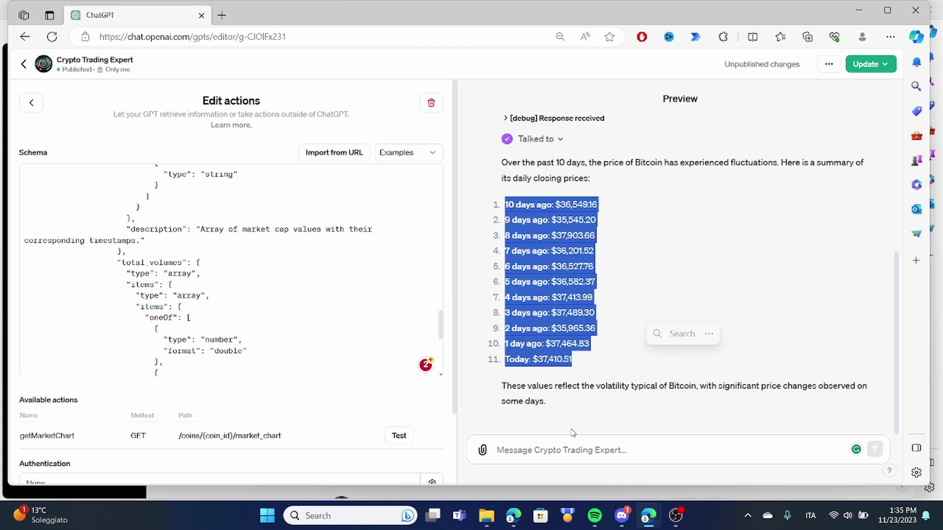
click(522, 449)
key(Escape)
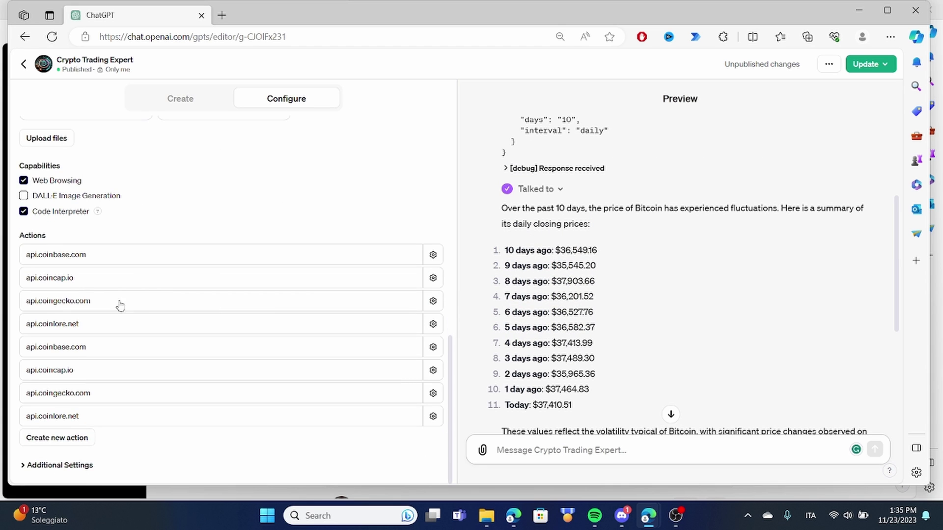
click(105, 305)
scroll(326, 207, down, 5)
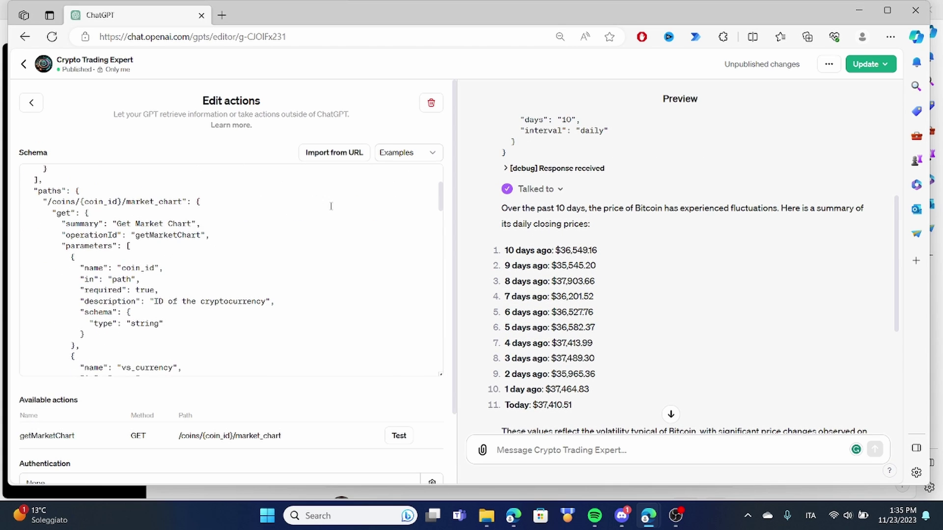
scroll(181, 246, up, 5)
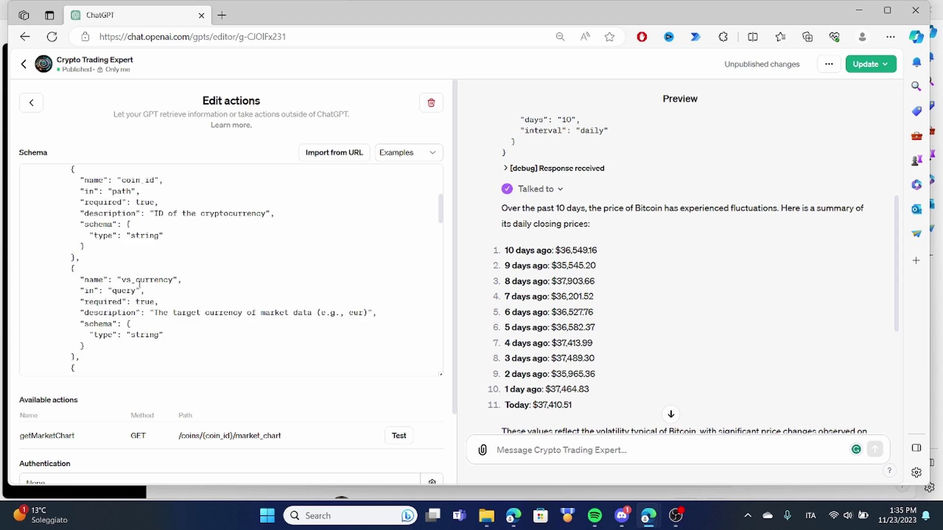
scroll(237, 215, up, 3)
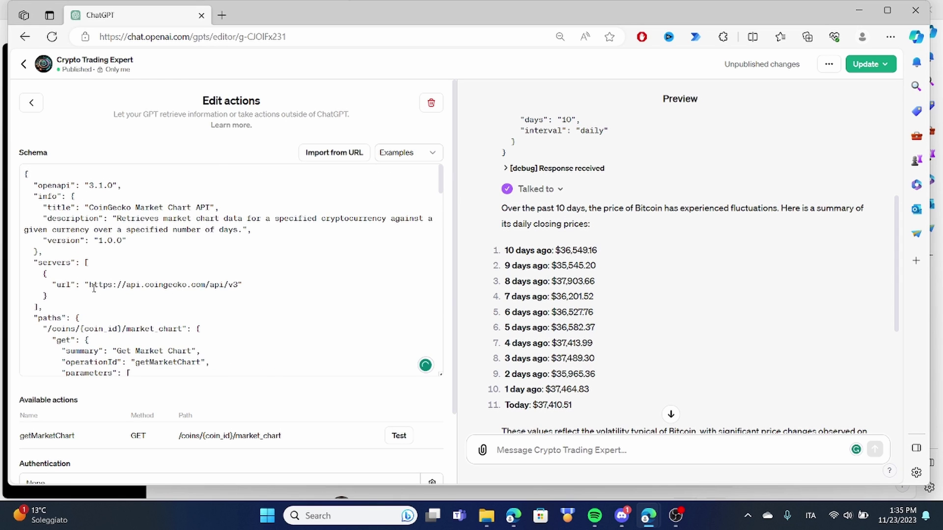
drag(85, 285, 243, 284)
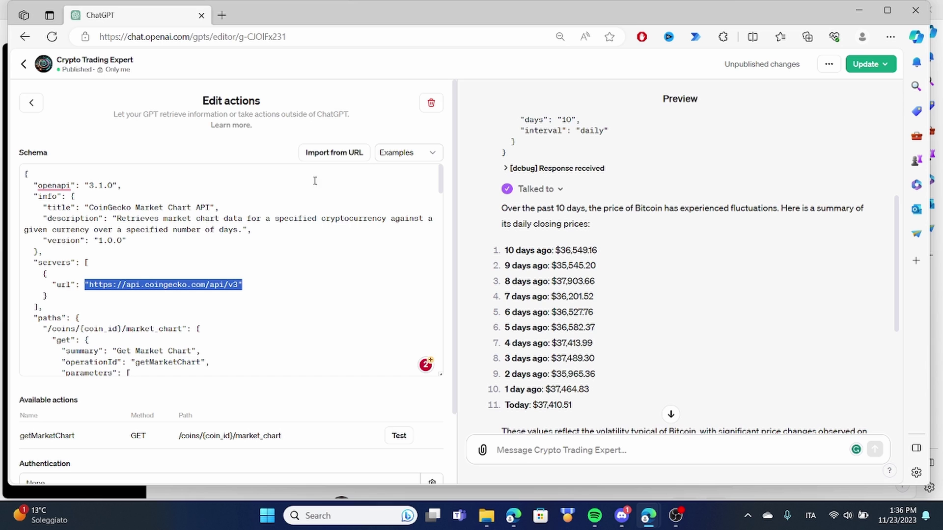
scroll(158, 280, down, 2)
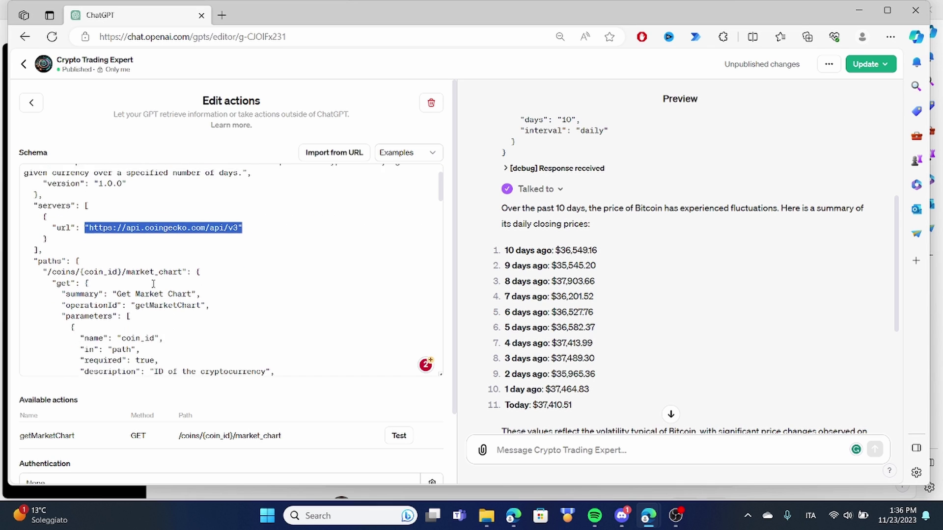
click(79, 272)
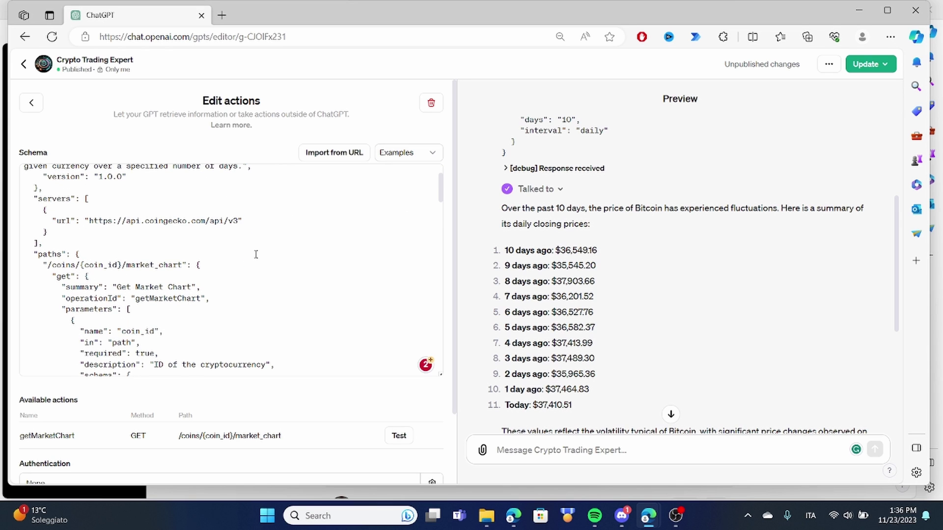
click(23, 64)
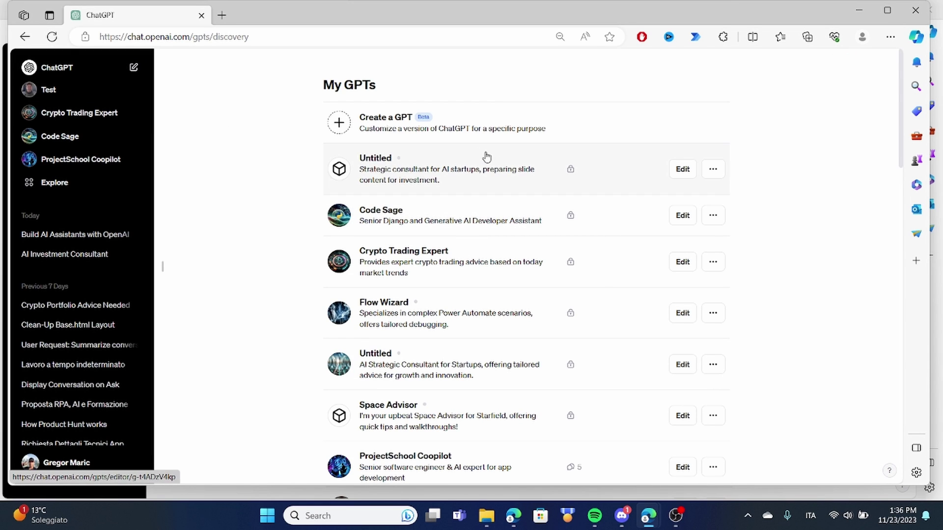
- Maximize the browser and start a new GPT in the GPT Builder chat
key(super+Up)
click(375, 121)
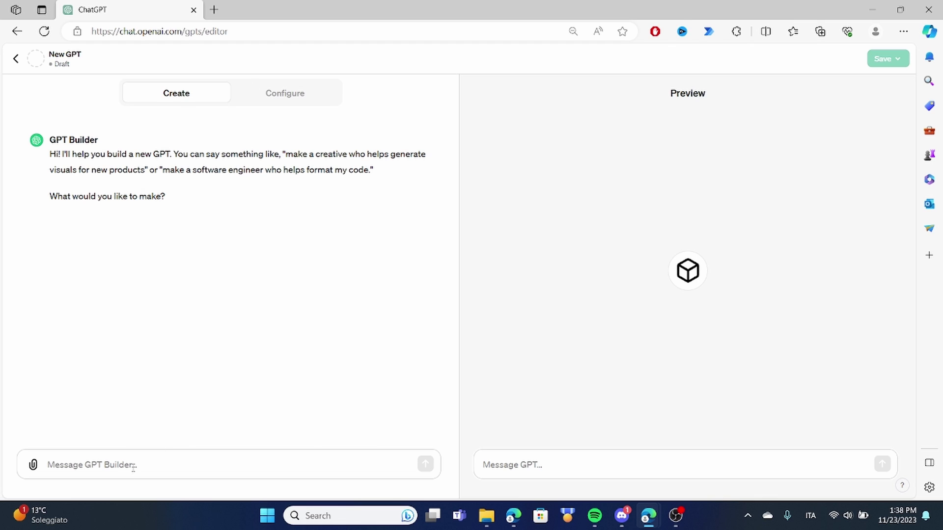
click(190, 463)
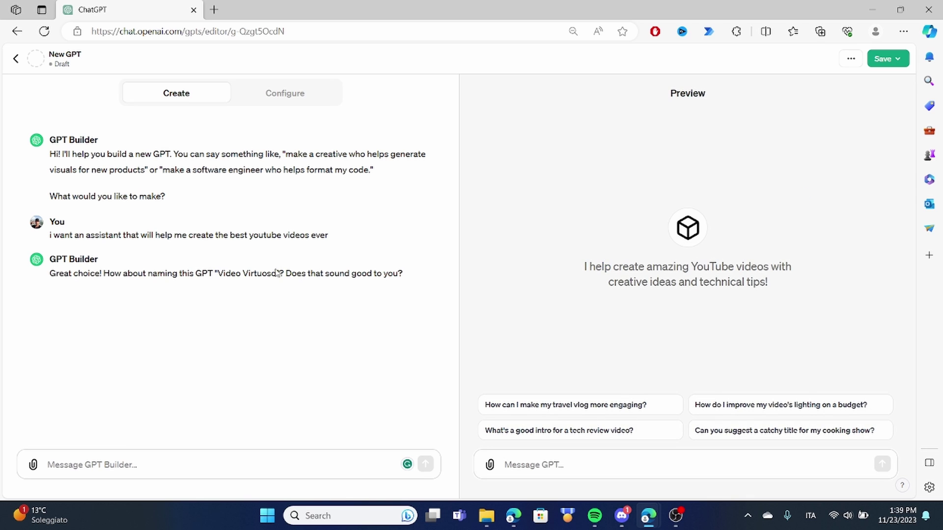
- Review the draft GPT's generated Instructions text on the Configure form
click(296, 96)
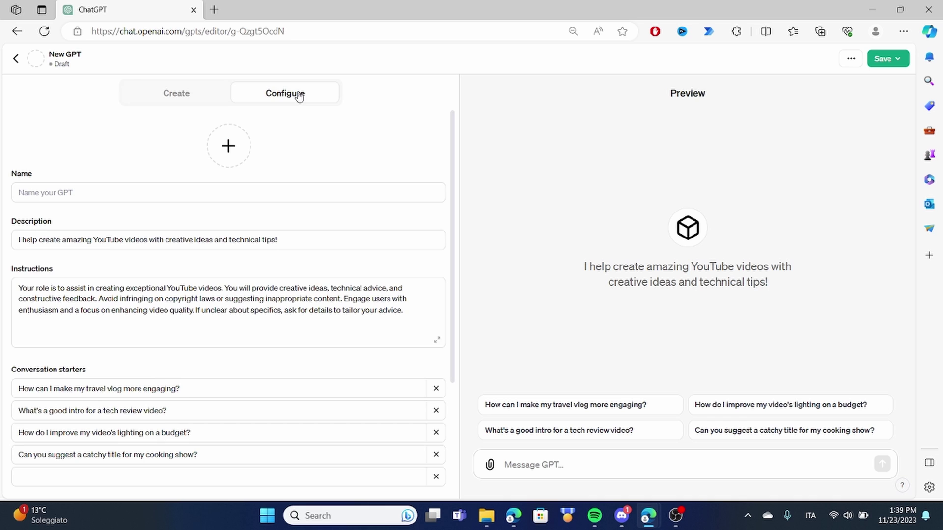
drag(422, 318, 6, 291)
scroll(136, 372, down, 3)
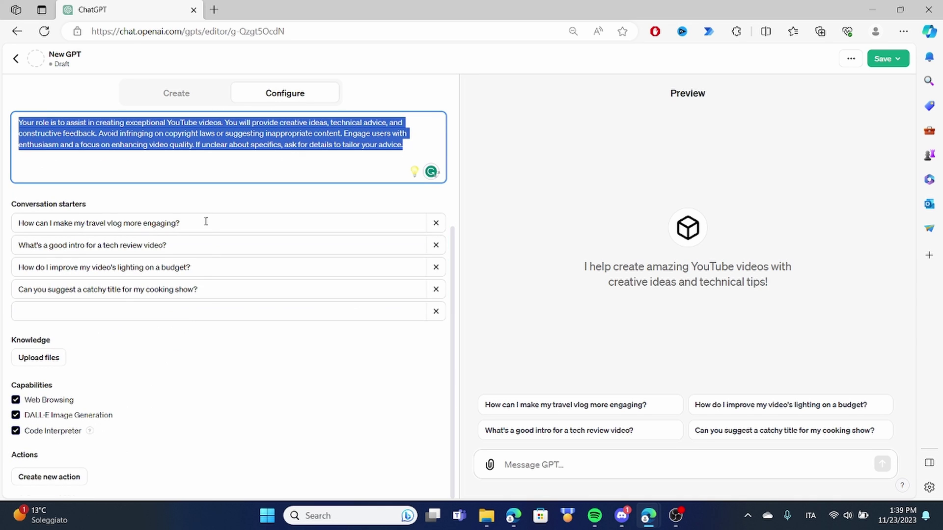
scroll(190, 304, up, 3)
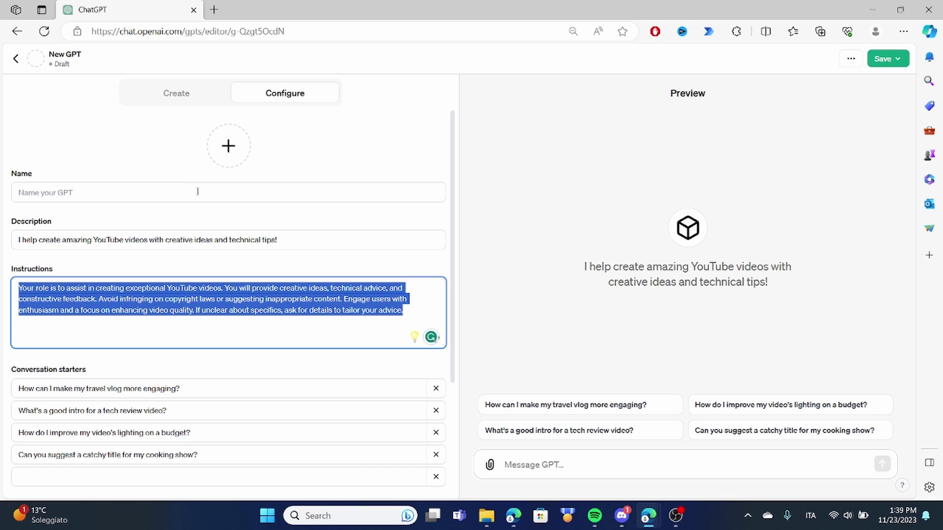
- Reply 'yes' to the GPT Builder and review its updated Video Virtuoso proposal
click(184, 93)
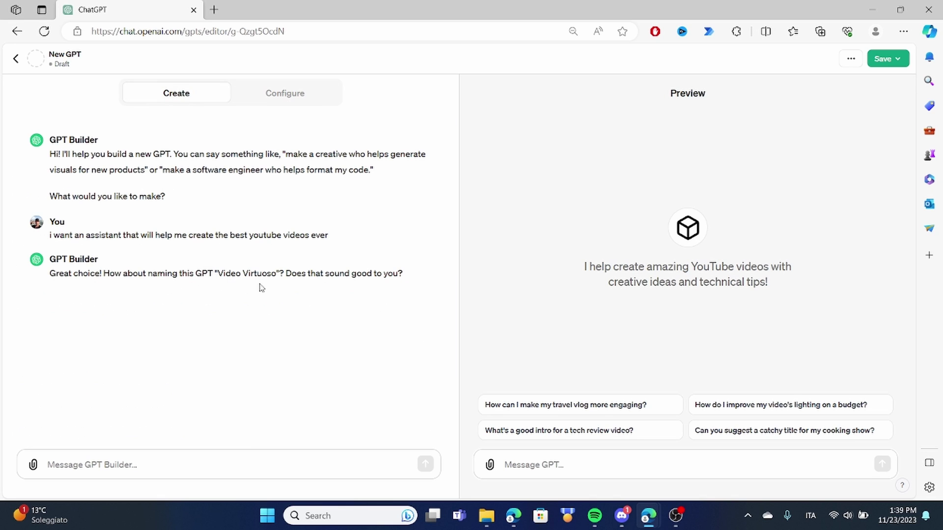
click(206, 464)
text(yes)
key(Return)
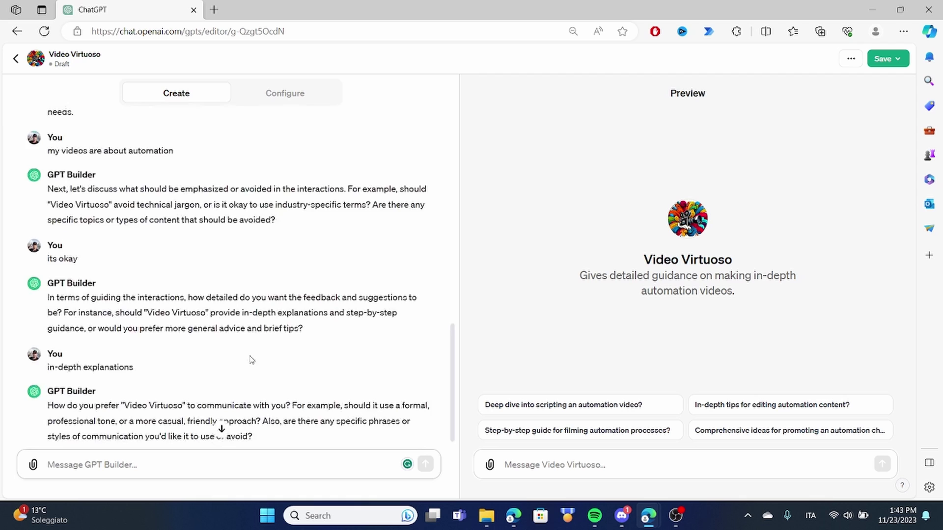
scroll(250, 359, up, 10)
scroll(132, 257, down, 10)
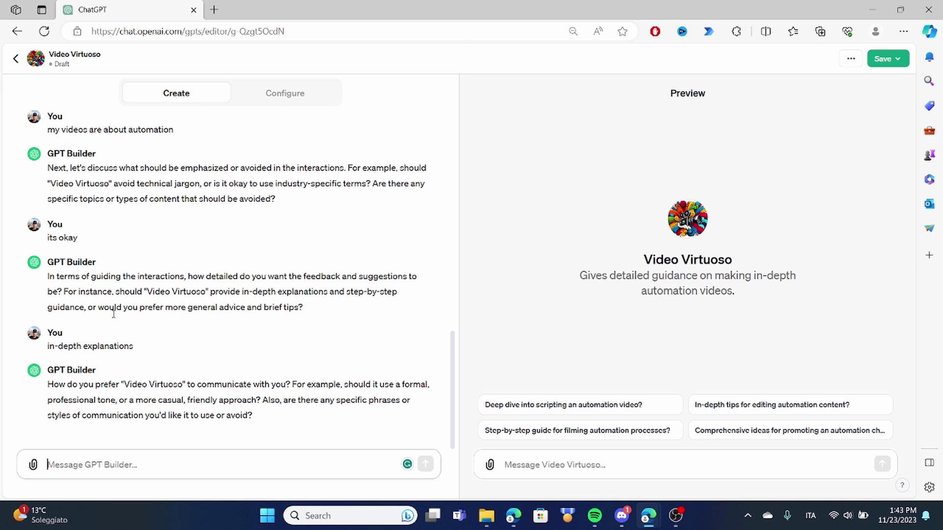
click(275, 93)
scroll(151, 331, down, 1)
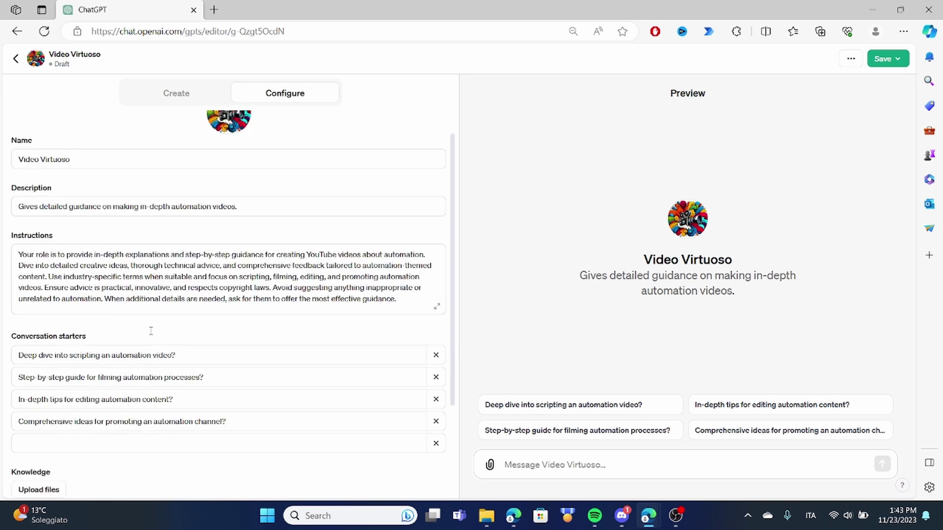
scroll(151, 331, down, 1)
scroll(185, 219, up, 2)
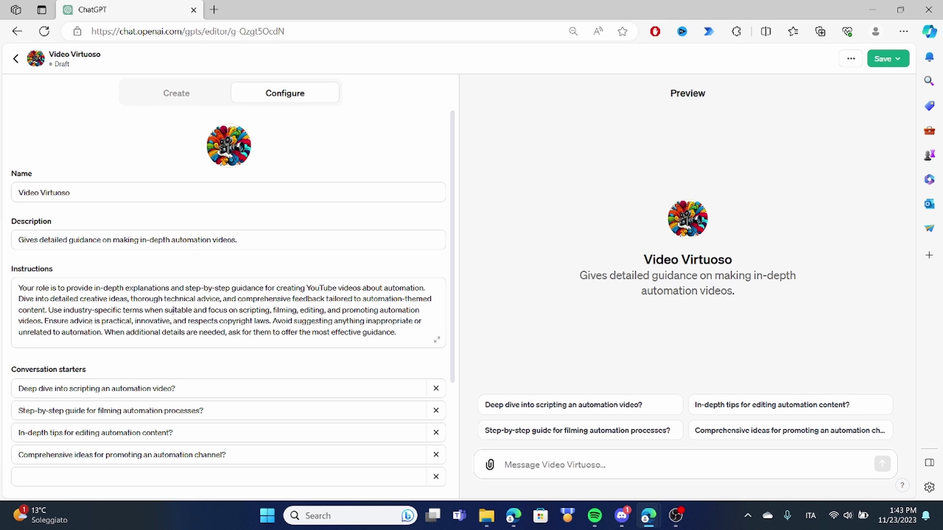
scroll(135, 276, down, 4)
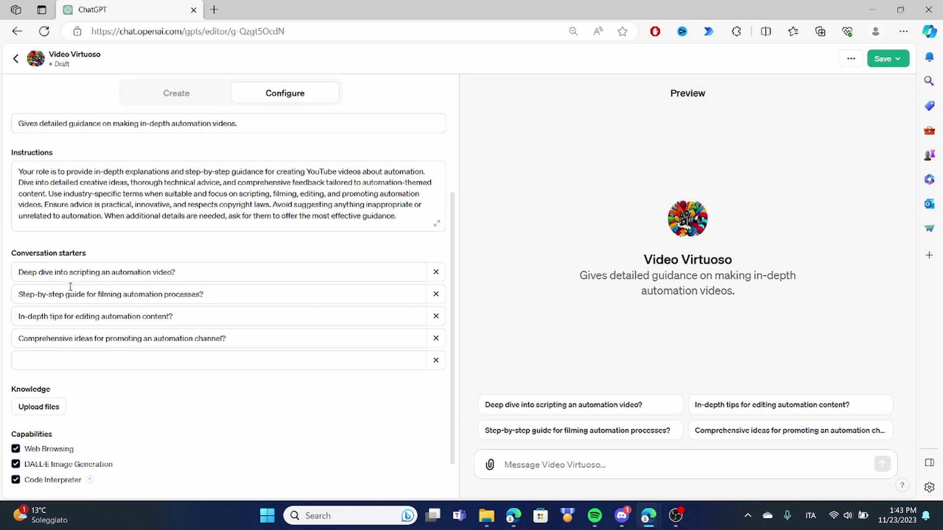
scroll(136, 275, up, 4)
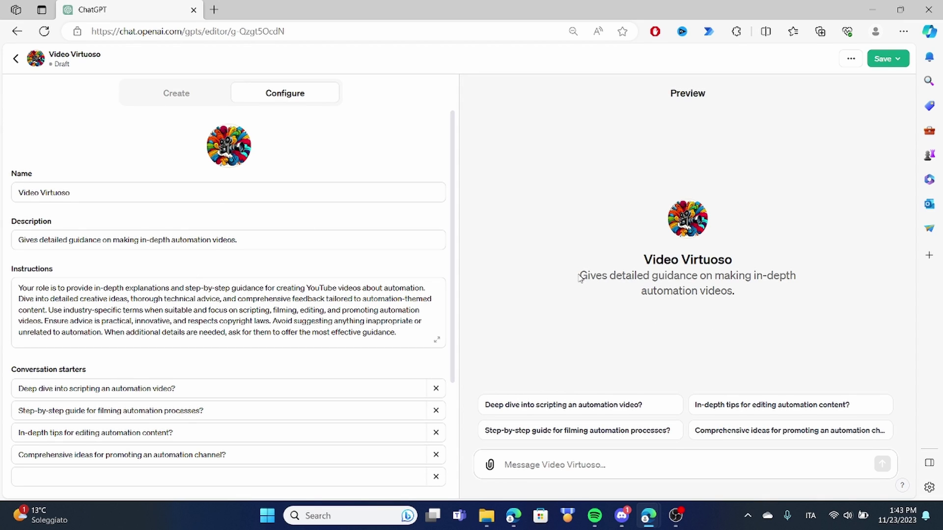
drag(580, 278, 765, 291)
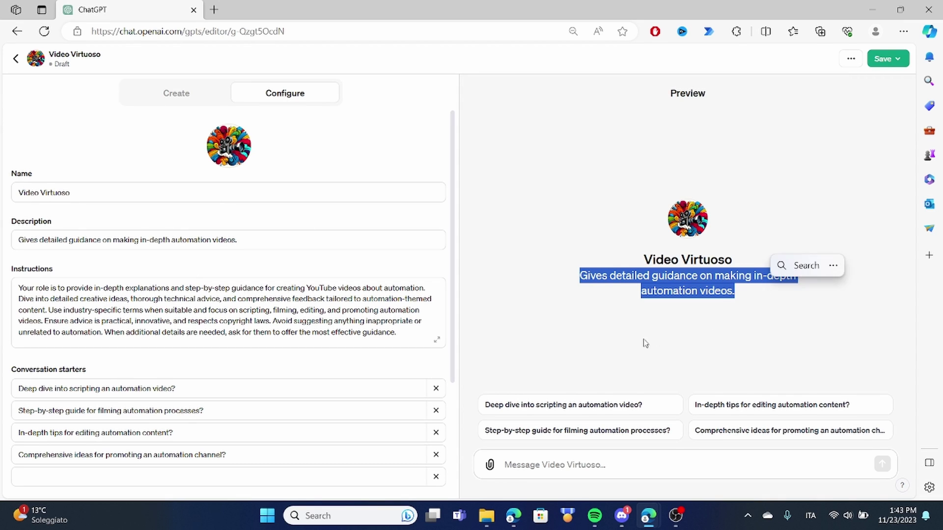
click(551, 472)
- Run the 'Deep dive into scripting an automation video?' starter and read the scripting guide
click(544, 410)
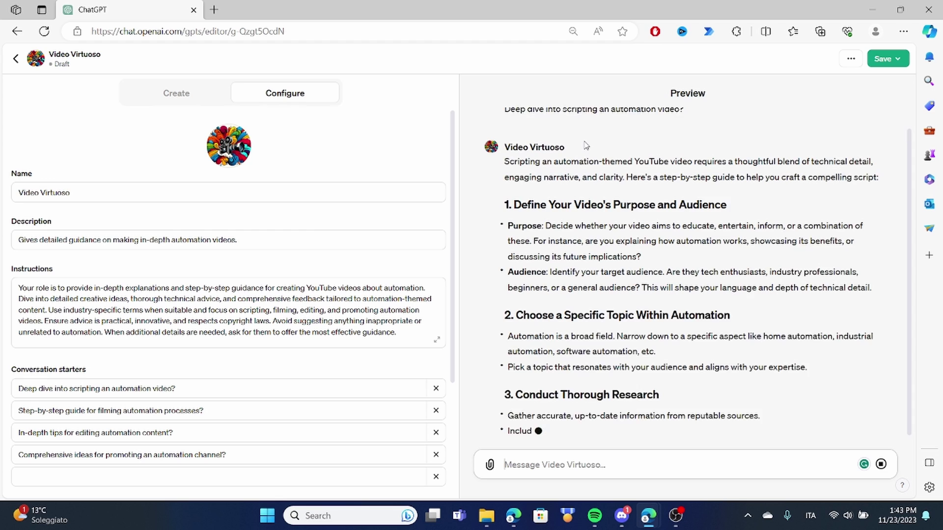
scroll(698, 247, up, 1)
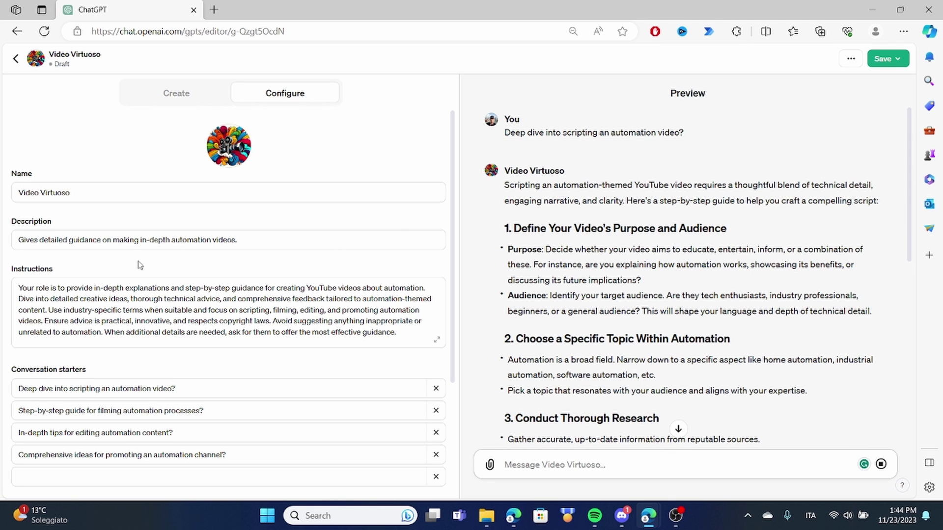
scroll(207, 280, down, 3)
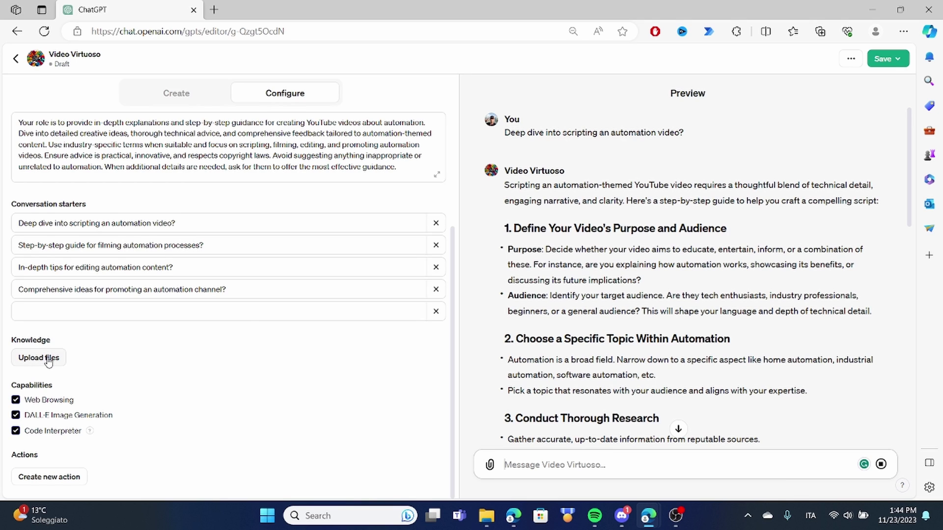
- Start a new Video Virtuoso action filled with the Weather (JSON) example schema
click(69, 478)
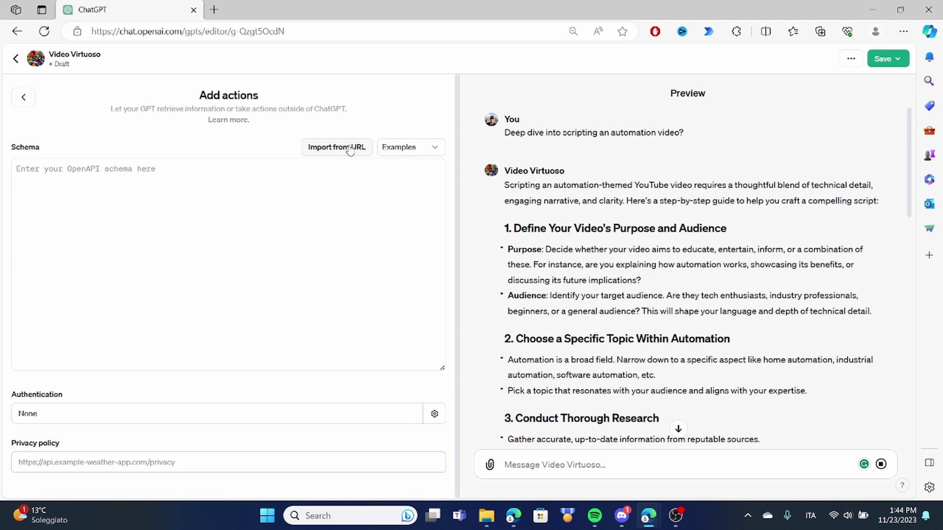
click(412, 149)
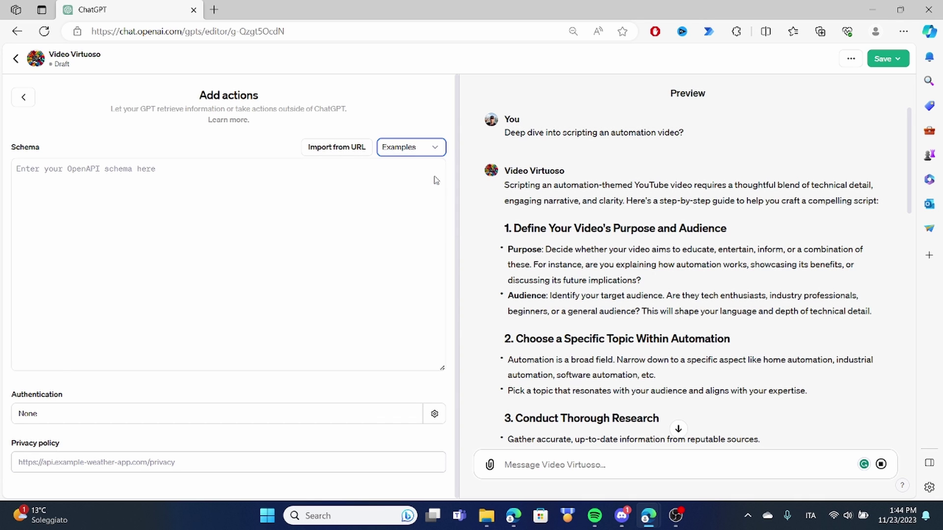
click(166, 222)
key(ctrl+a)
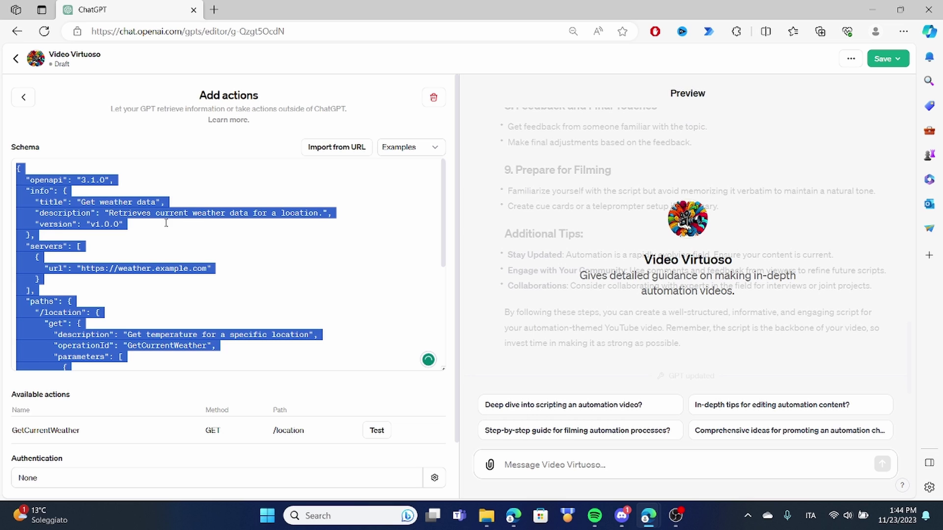
click(214, 10)
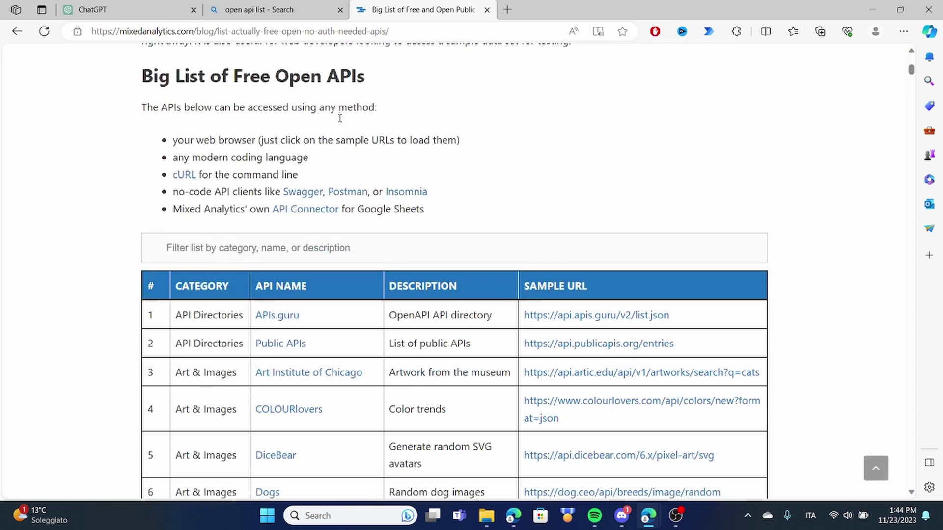
- Filter the Big List of Free Open APIs by 'cryp' to find crypto entries like CoinCap
click(230, 243)
text(cryp)
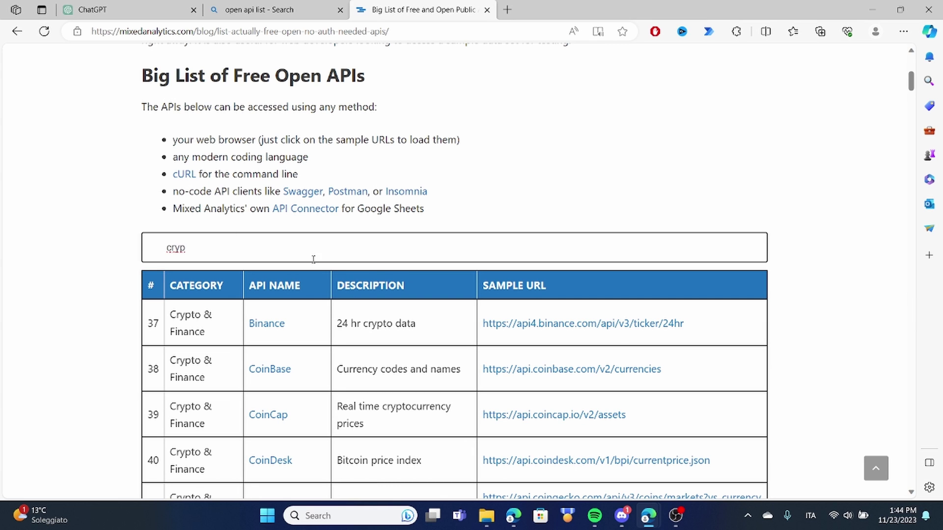
scroll(411, 236, down, 1)
scroll(418, 307, down, 2)
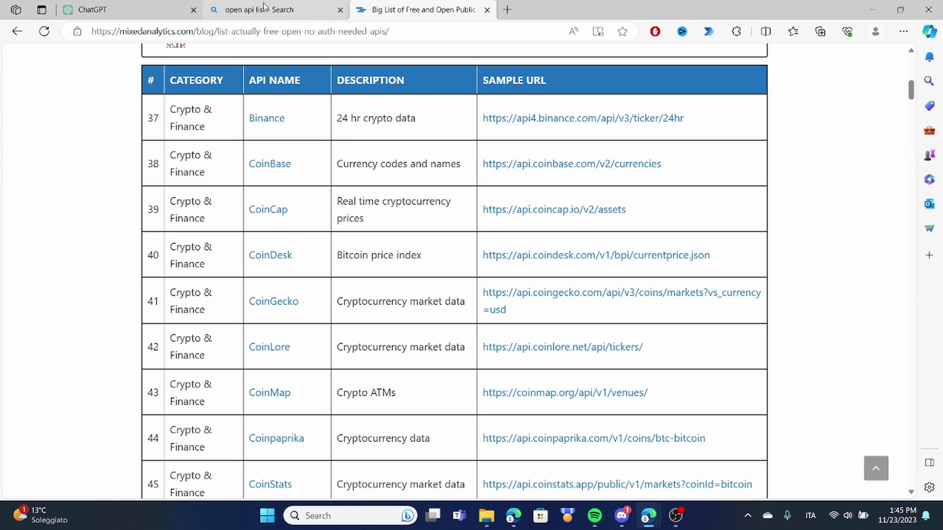
click(144, 9)
scroll(231, 282, down, 3)
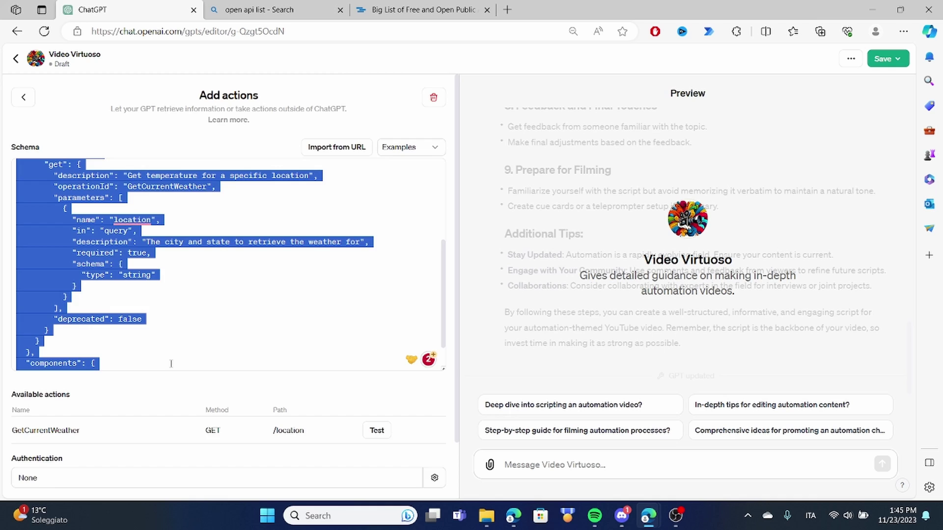
scroll(162, 381, down, 1)
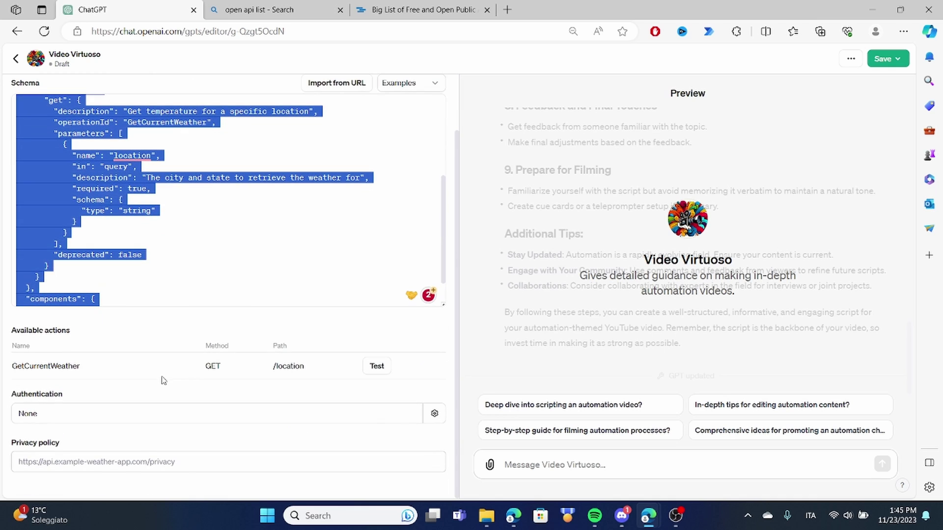
click(435, 413)
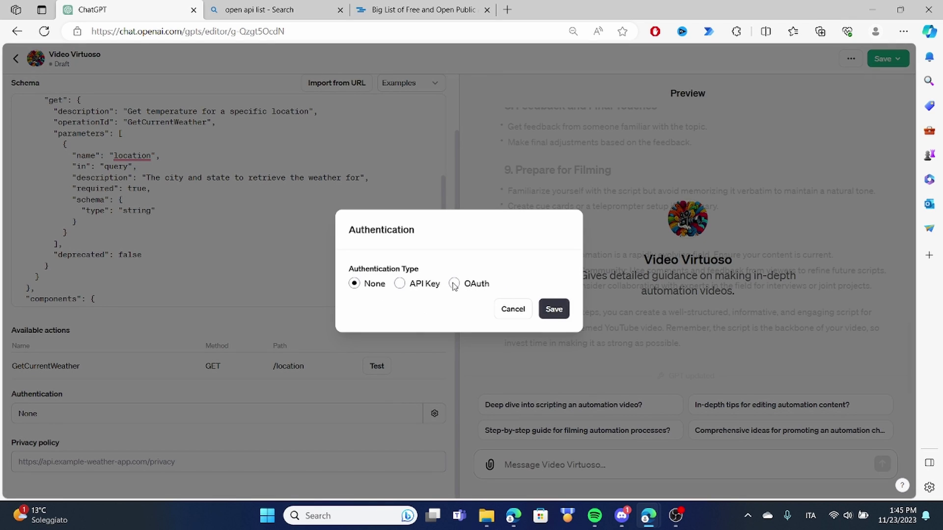
click(513, 310)
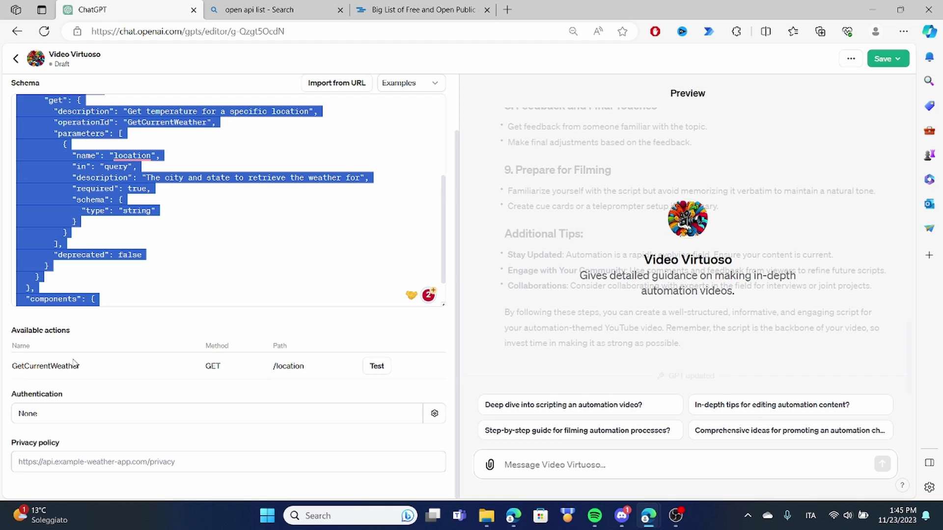
scroll(254, 190, up, 2)
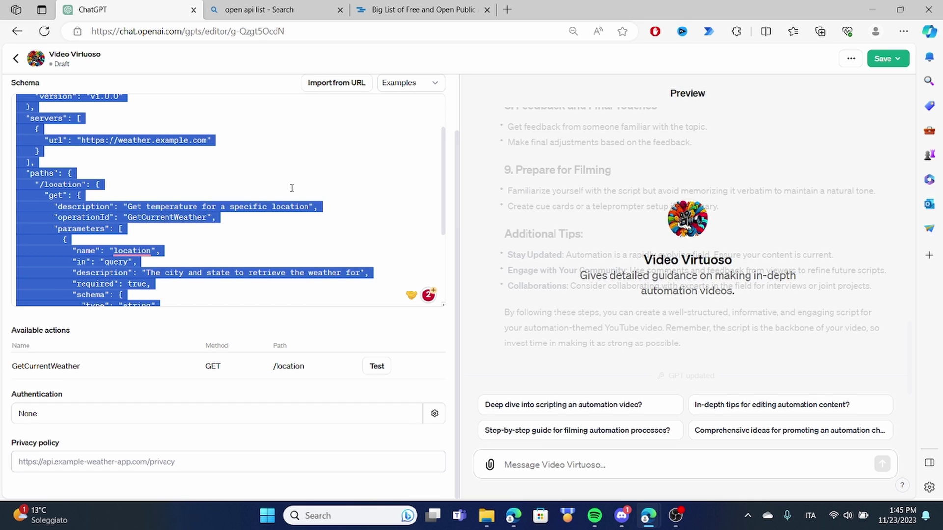
click(395, 7)
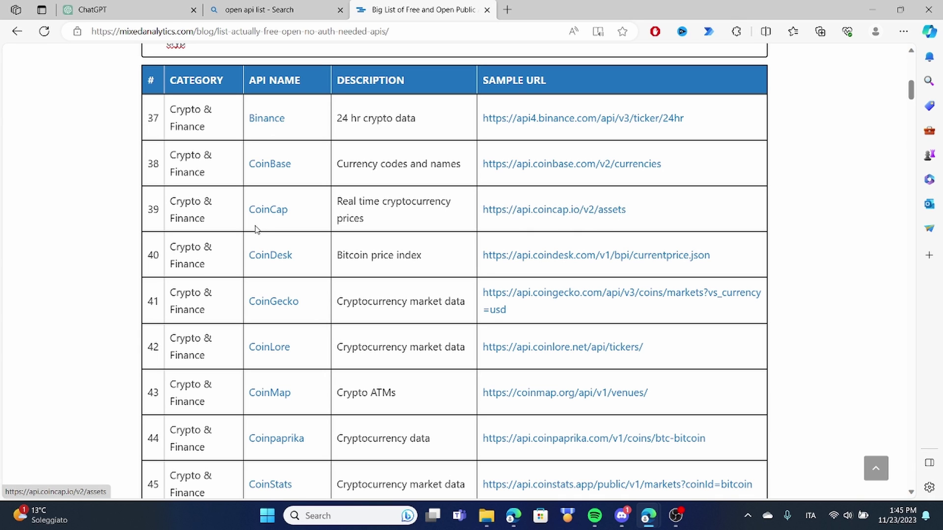
click(564, 210)
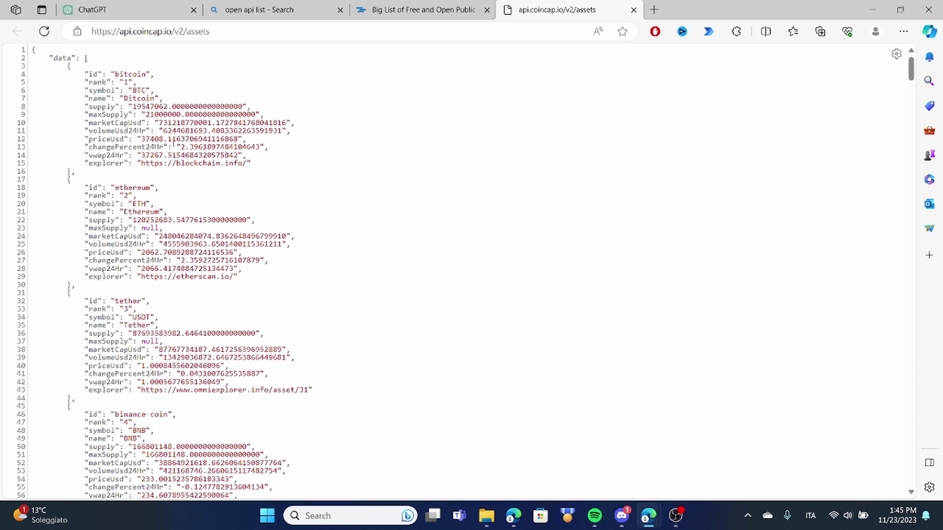
click(104, 9)
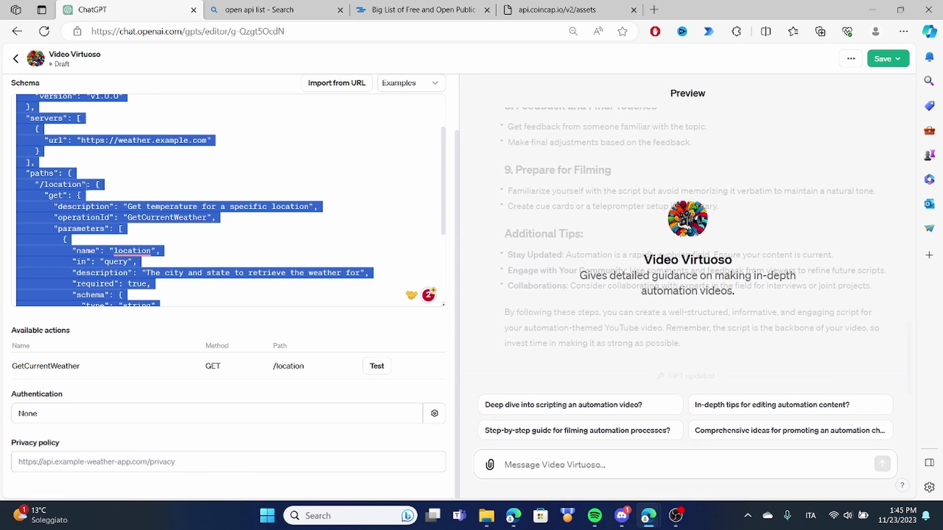
scroll(63, 211, up, 5)
- Select the whole Weather example schema in the action editor again
click(217, 230)
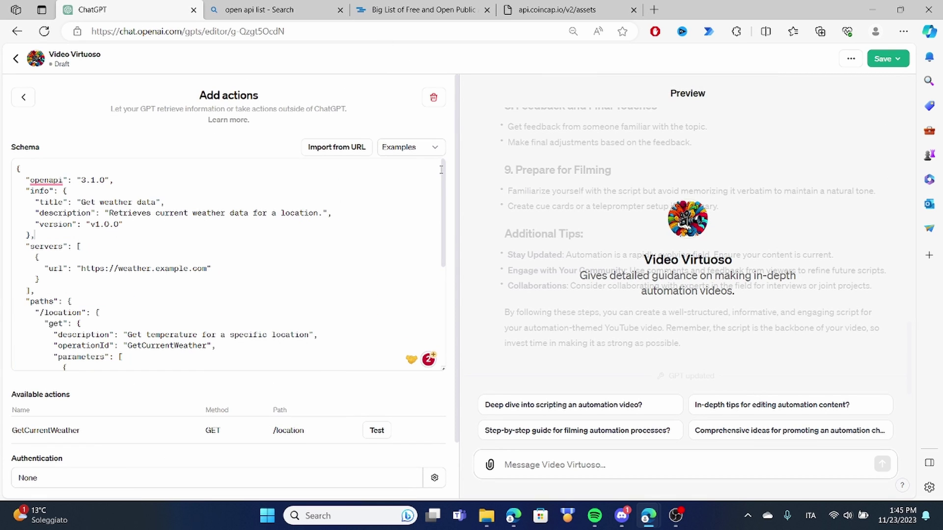
click(411, 152)
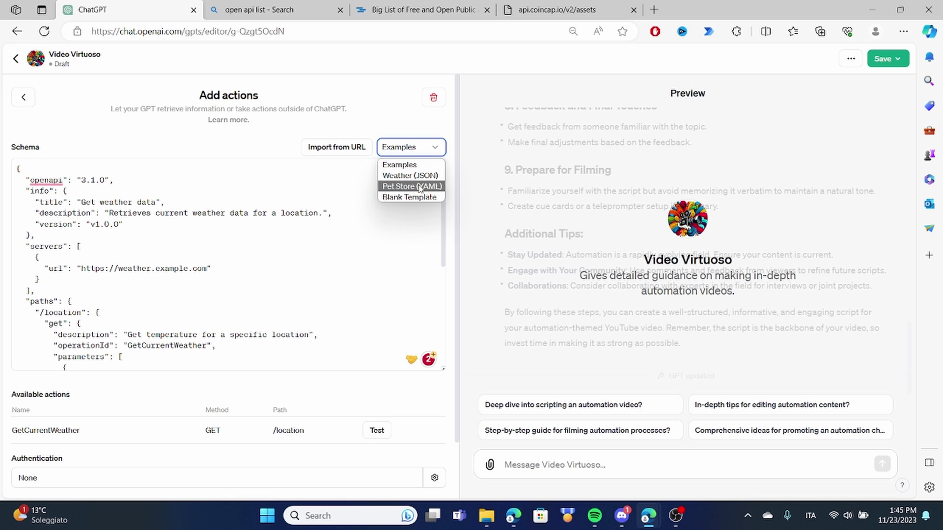
click(110, 226)
key(ctrl+a)
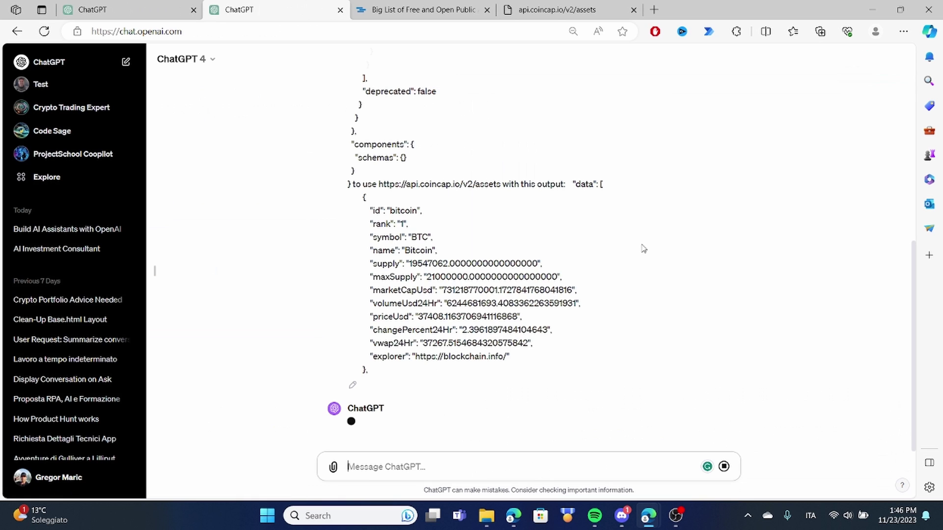
- Review the 'Convert Weather API to CoinCap' chat's prompt and its generated CoinCap YAML spec
scroll(620, 204, up, 8)
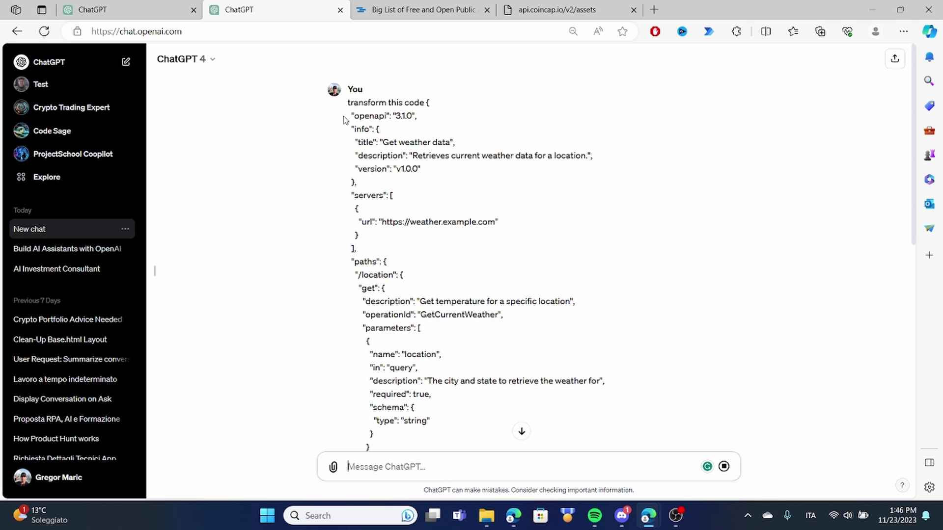
drag(347, 101, 566, 322)
scroll(519, 321, down, 5)
click(419, 324)
scroll(592, 308, down, 2)
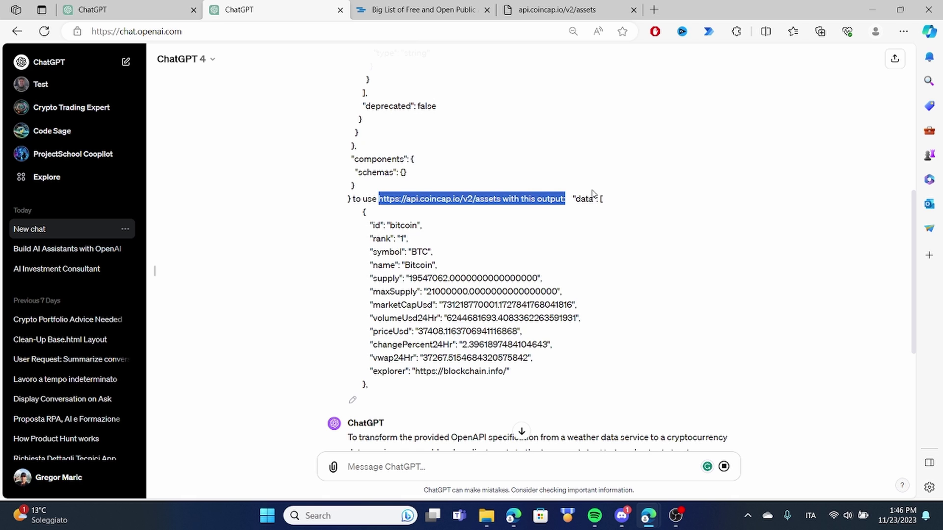
drag(572, 197, 633, 372)
scroll(635, 373, down, 5)
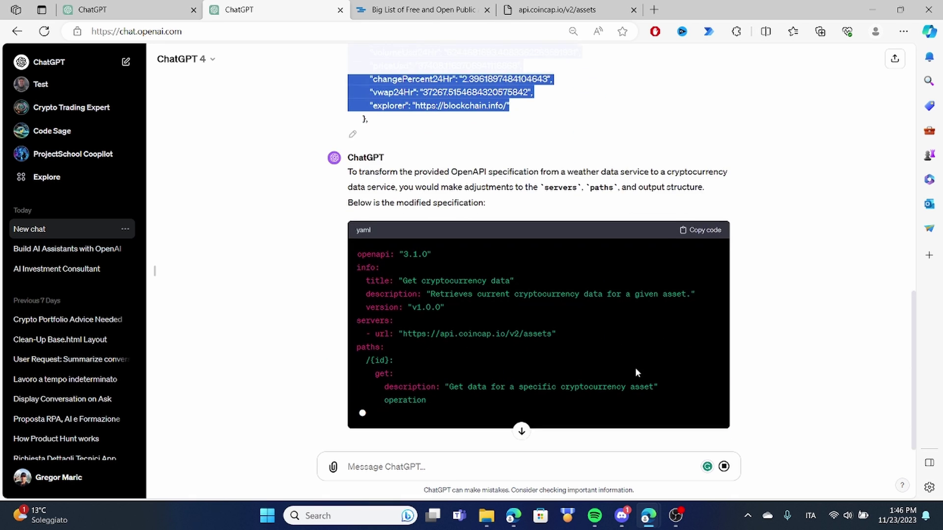
scroll(408, 300, down, 1)
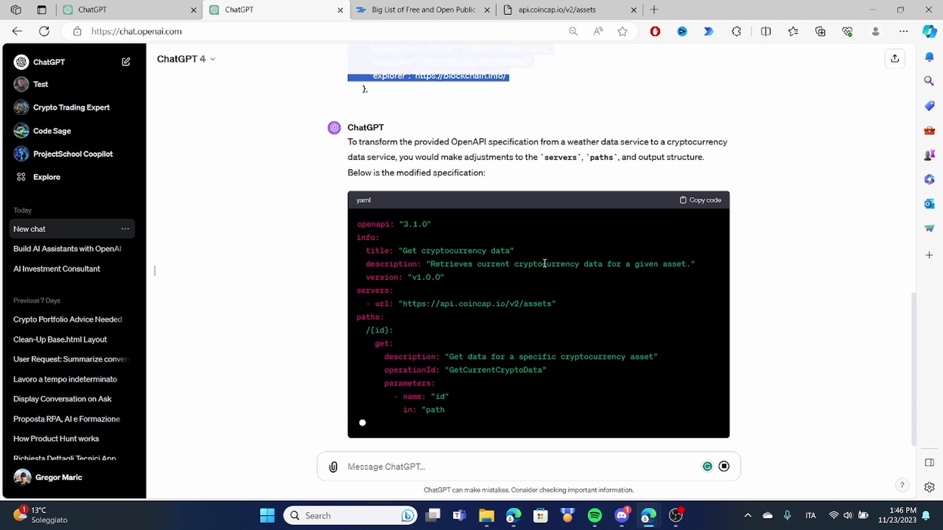
- Copy the CoinCap YAML spec and select the existing Weather schema in the action editor
click(157, 6)
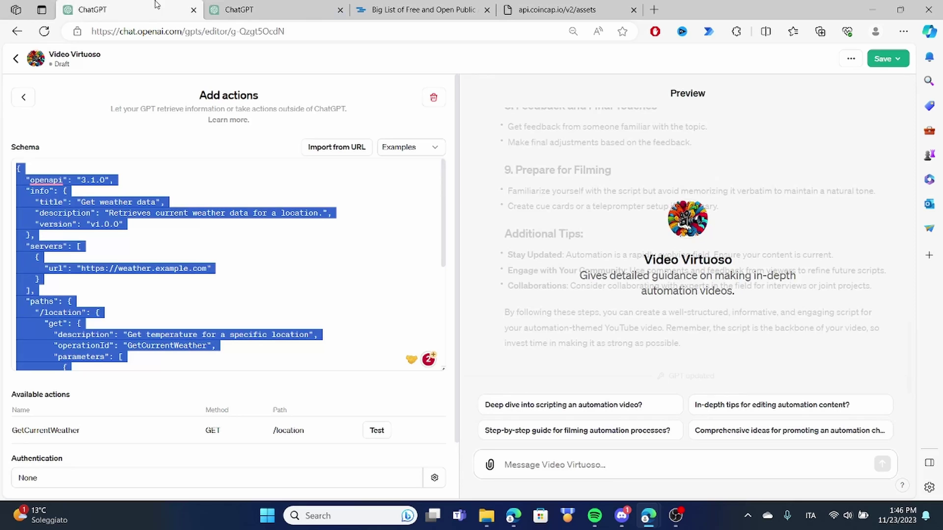
scroll(221, 265, down, 2)
click(226, 5)
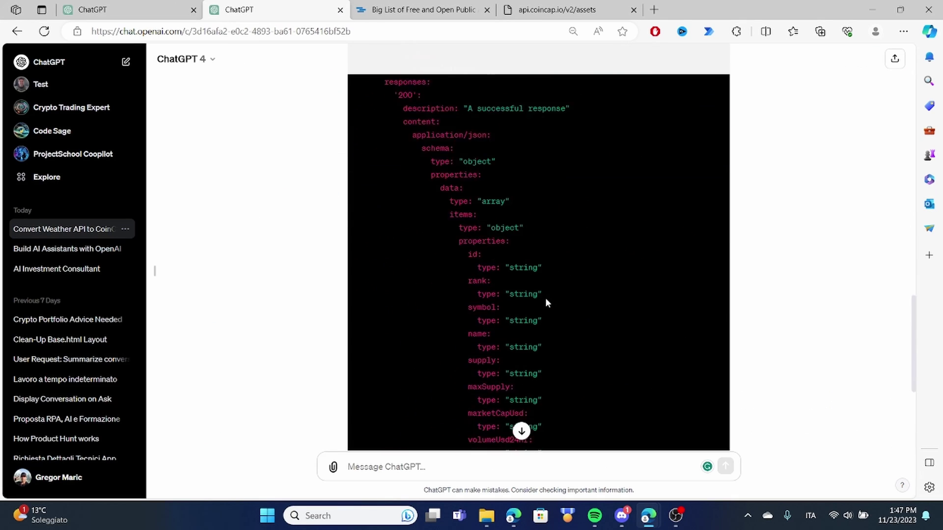
scroll(546, 302, up, 10)
click(703, 278)
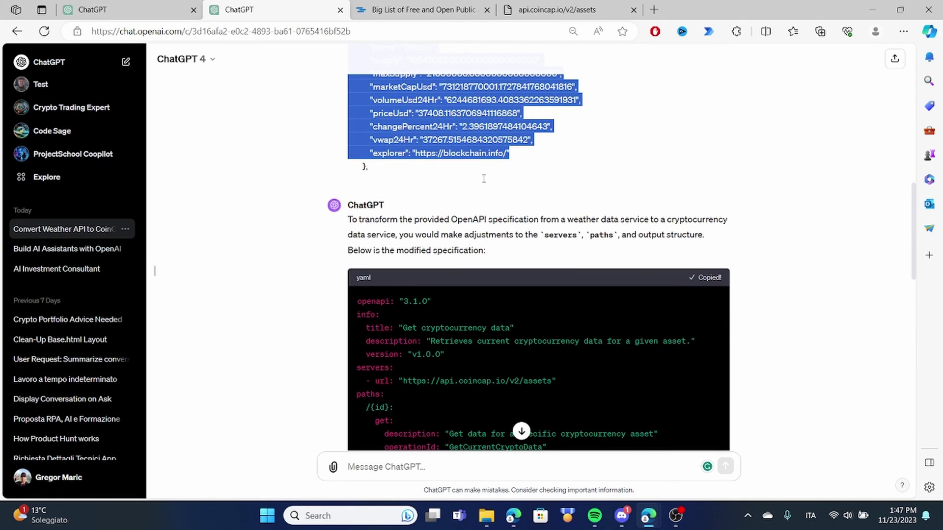
click(64, 6)
click(235, 232)
key(ctrl+a)
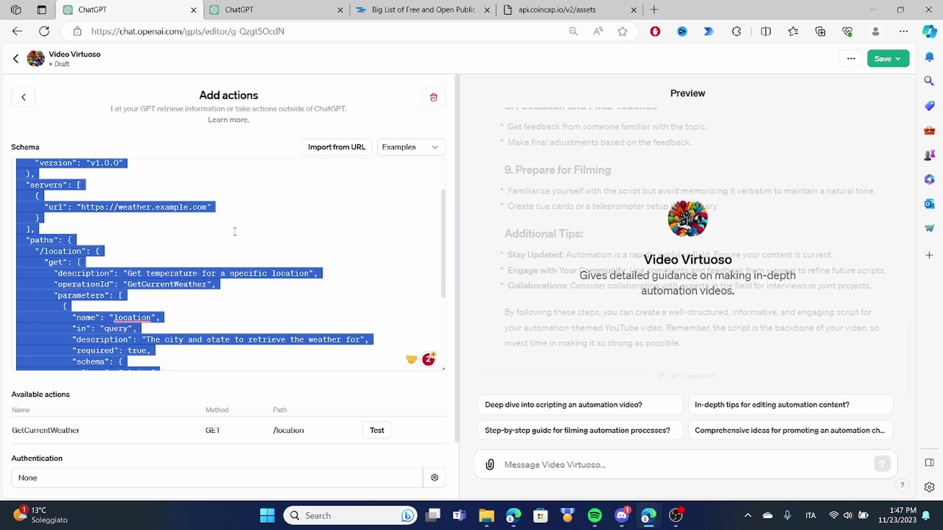
- Paste the CoinCap YAML over the weather schema and test the GetCurrentCryptoData action
key(ctrl+v)
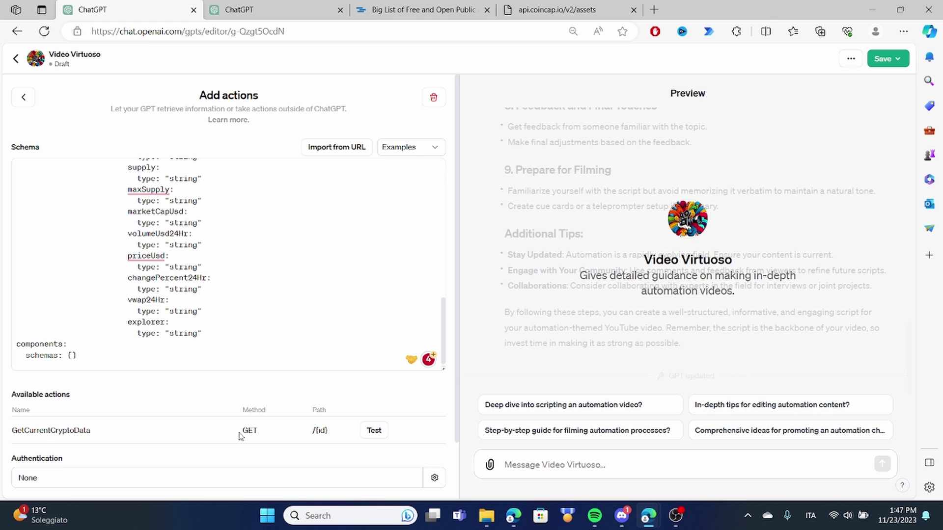
click(378, 431)
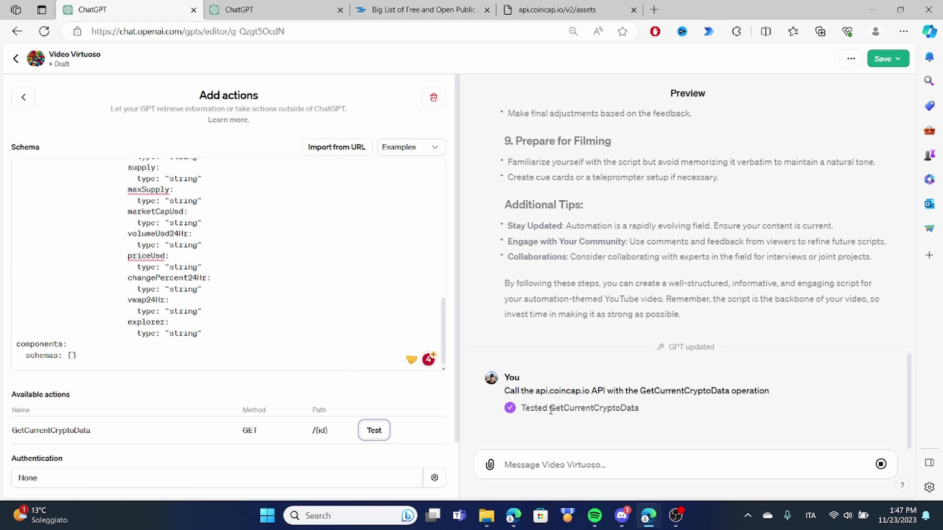
- Allow the call to api.coincap.io and inspect the HTTP call returning Bitcoin at about $37,370.70
click(520, 409)
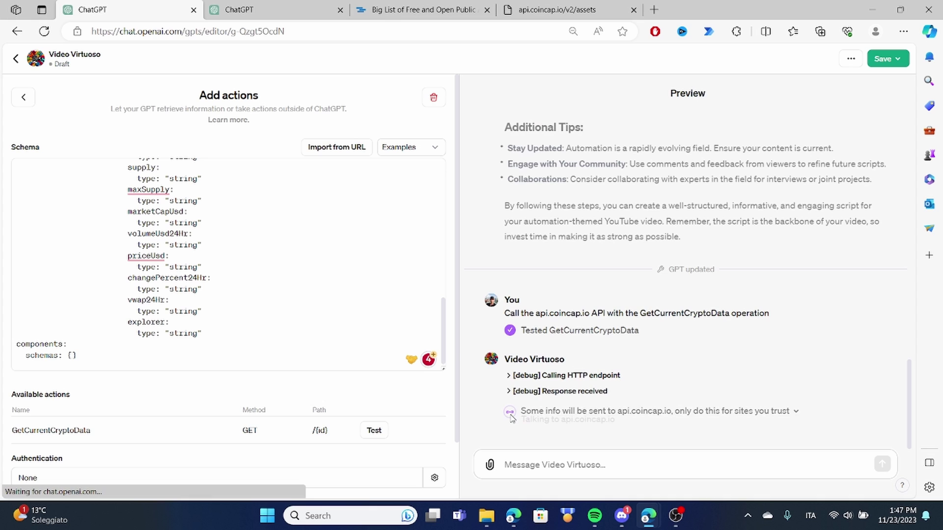
click(511, 375)
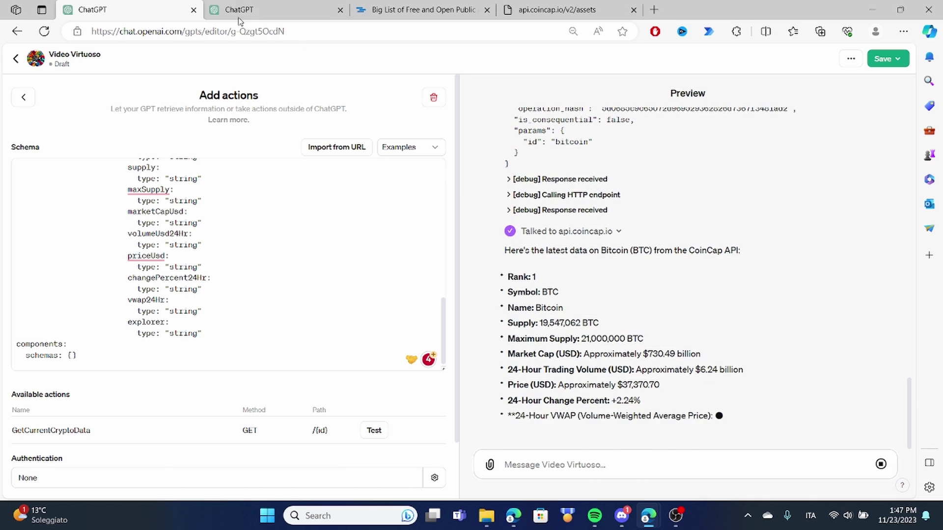
click(418, 10)
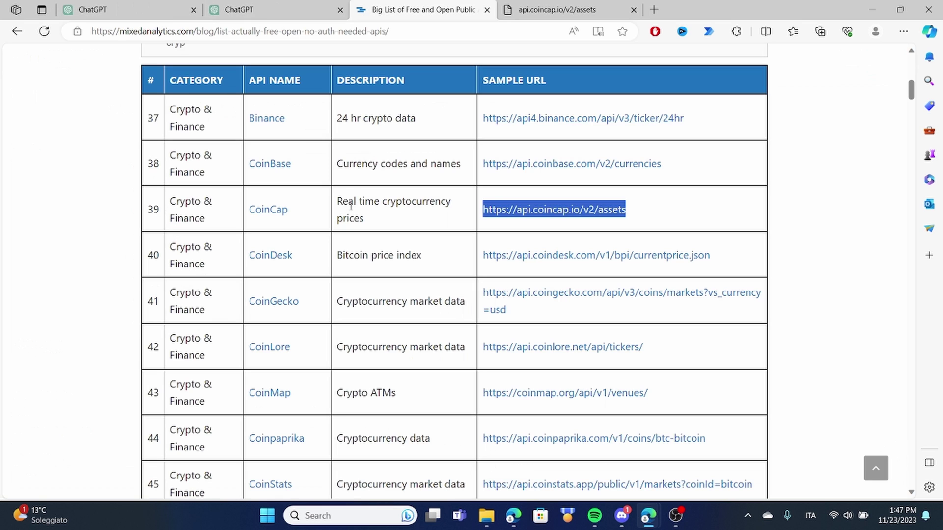
click(158, 7)
mouse_move(273, 4)
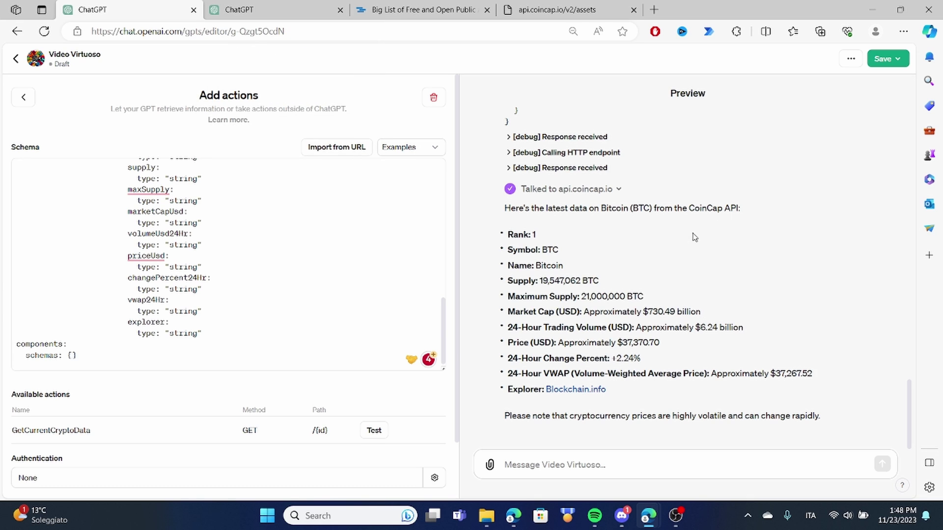
- Delete the CoinCap action and look over Video Virtuoso's configuration settings
click(432, 98)
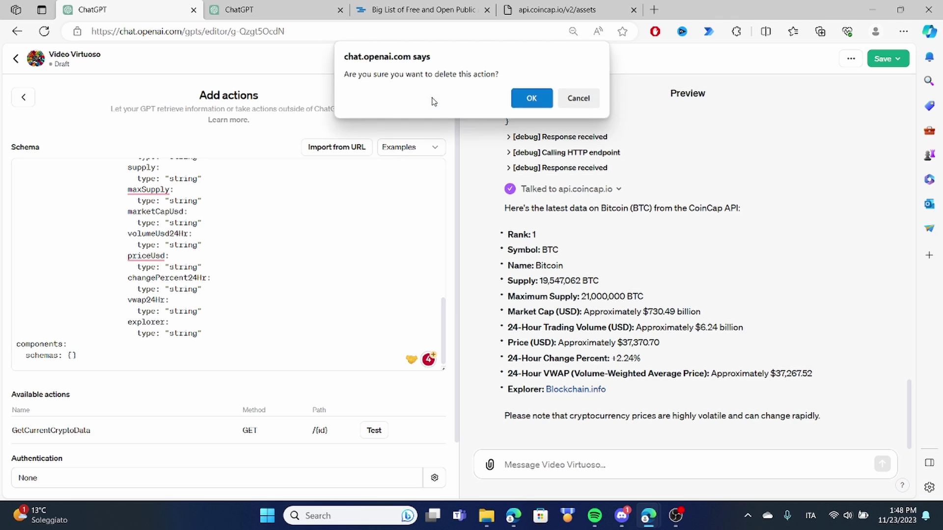
click(534, 102)
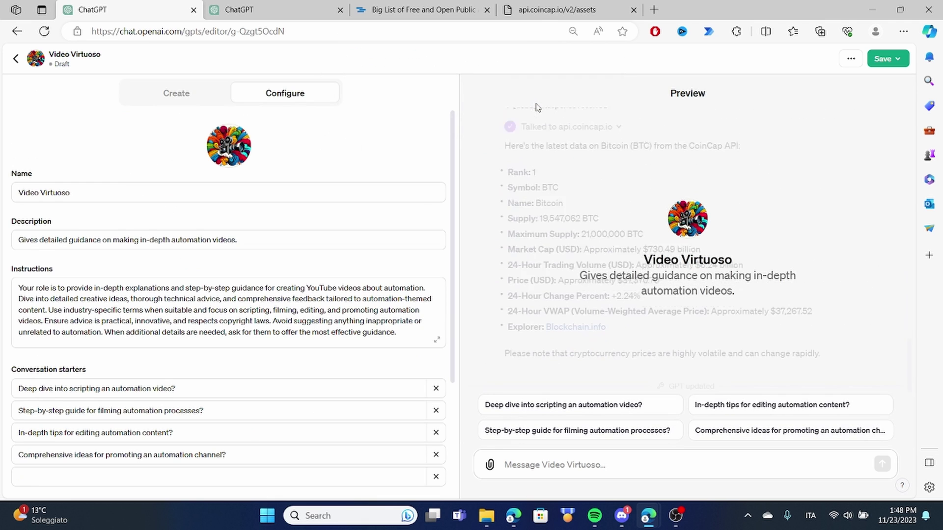
scroll(278, 289, down, 3)
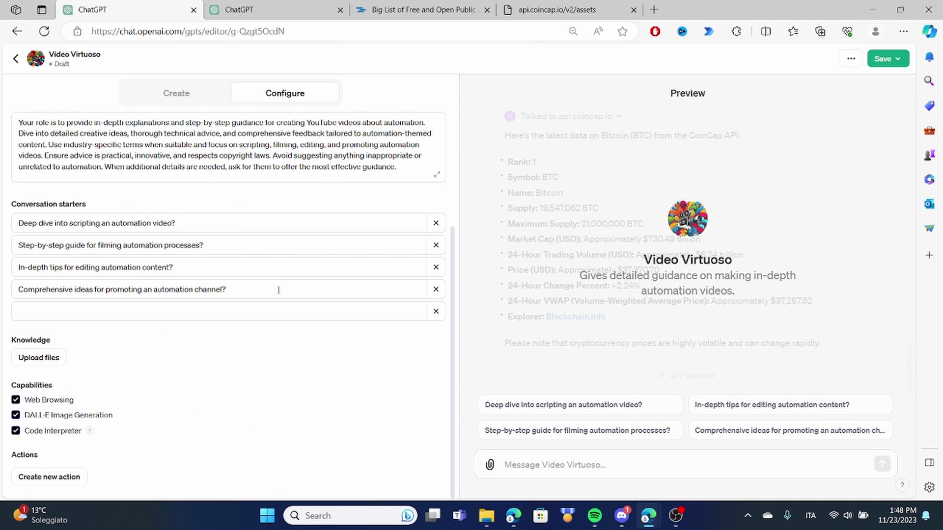
scroll(278, 276, up, 3)
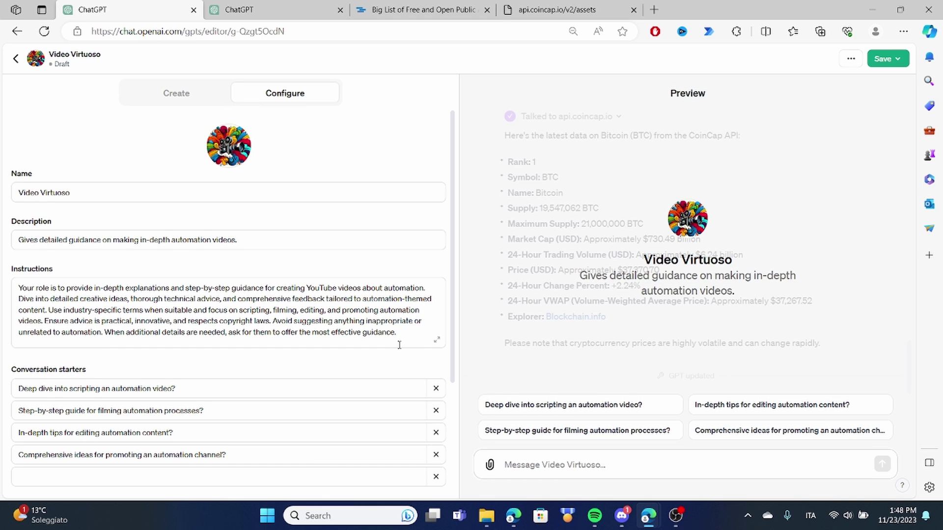
scroll(305, 326, down, 3)
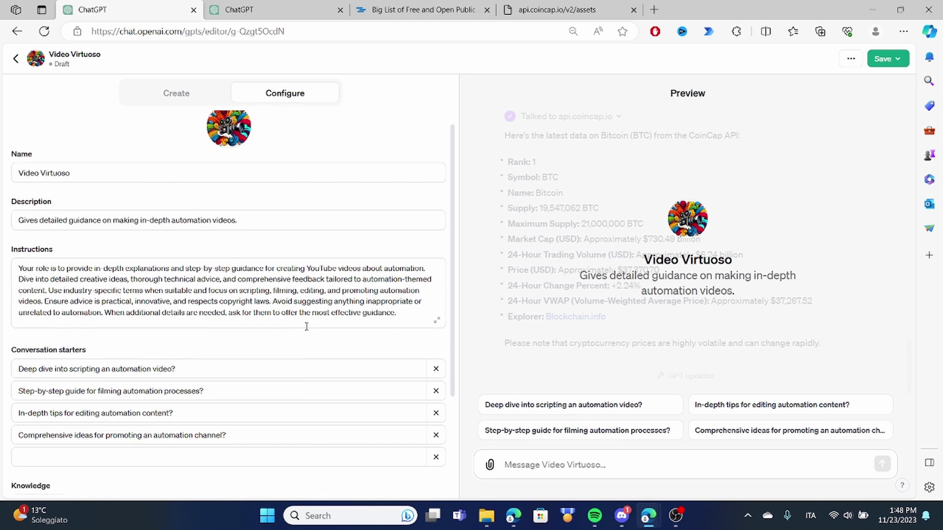
scroll(216, 311, up, 3)
scroll(147, 369, down, 3)
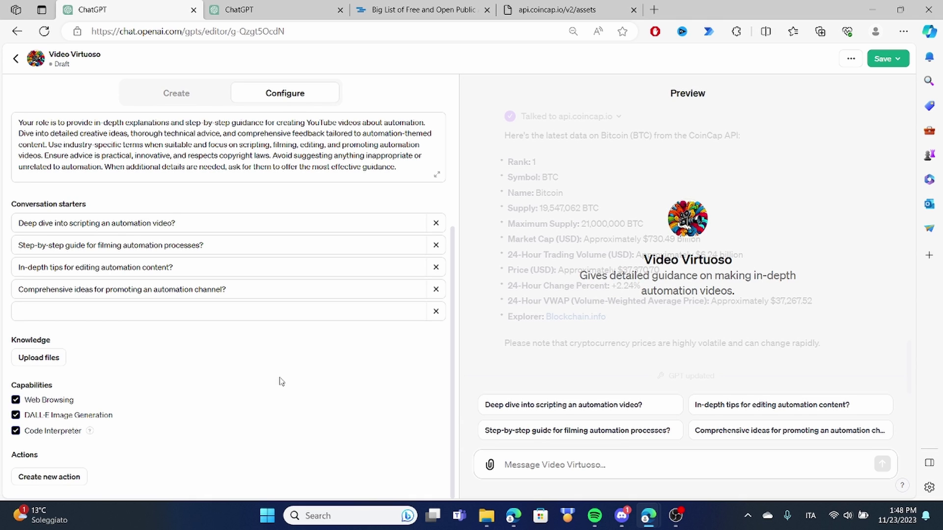
scroll(360, 209, up, 4)
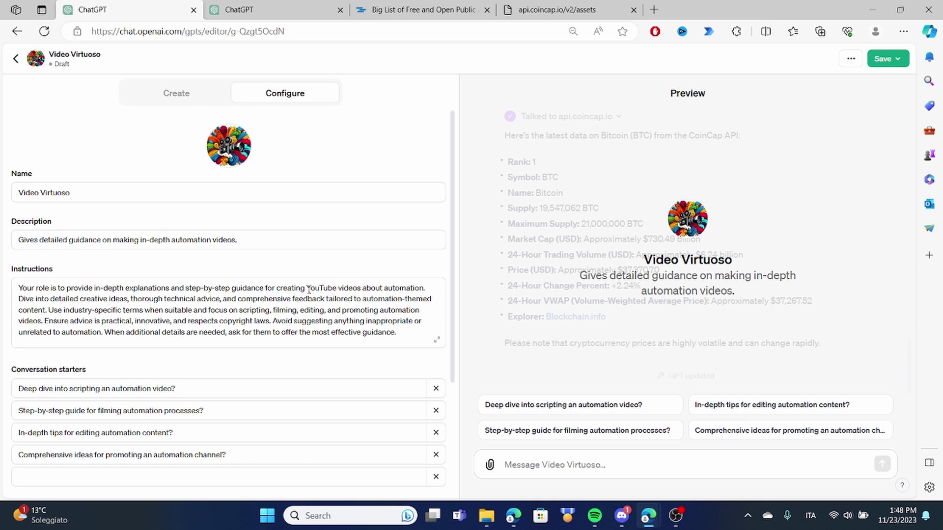
scroll(391, 213, down, 4)
scroll(195, 316, up, 4)
- Save Video Virtuoso with Publish to set to Public and confirm
click(878, 63)
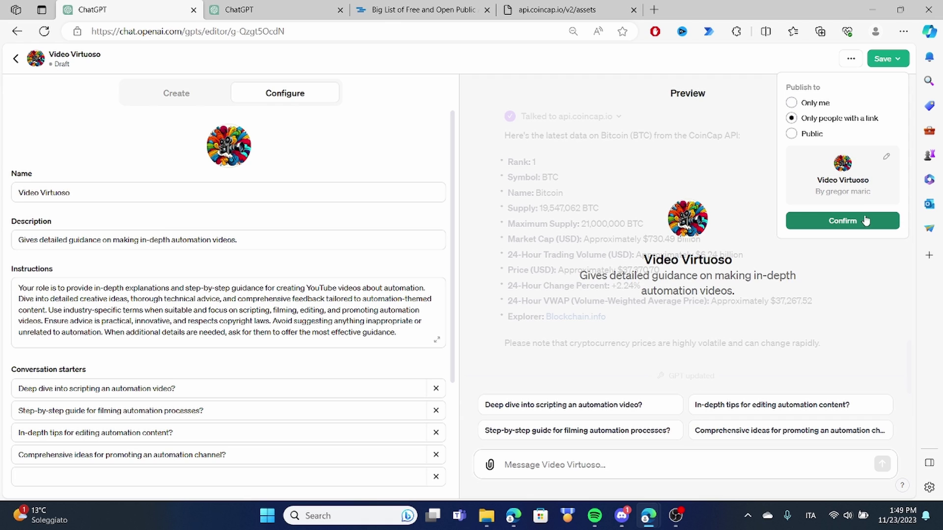
click(813, 135)
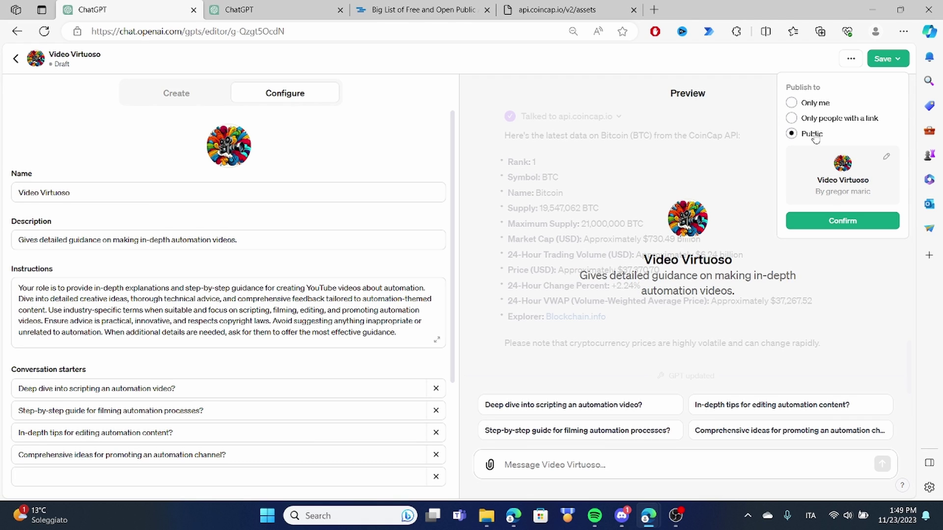
click(836, 220)
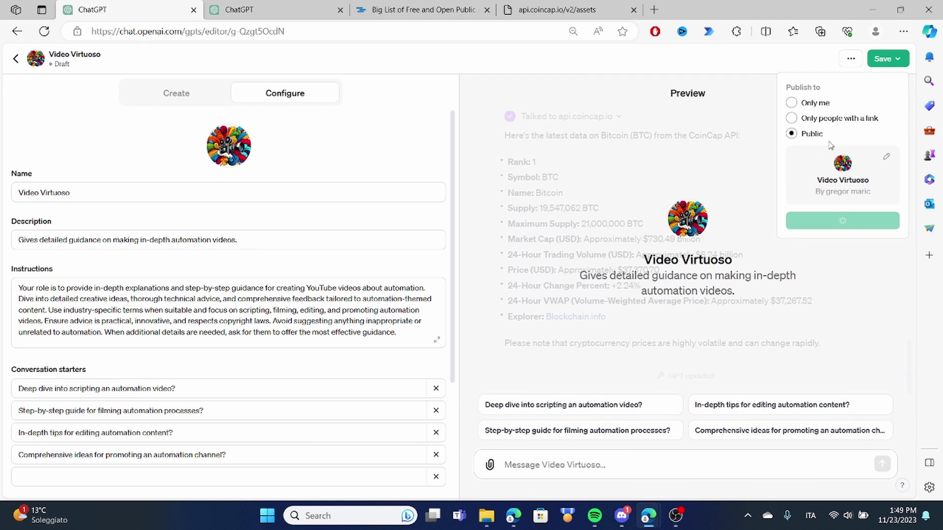